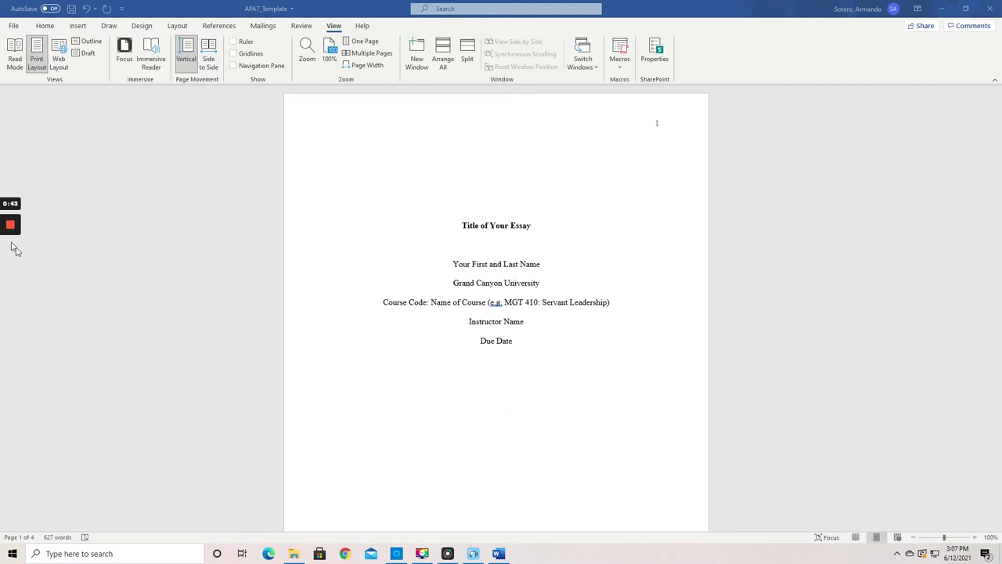
Switch on the screen recorder's red pen to mark up the title page.
{"action": "left_click", "coordinate": [15, 318]}
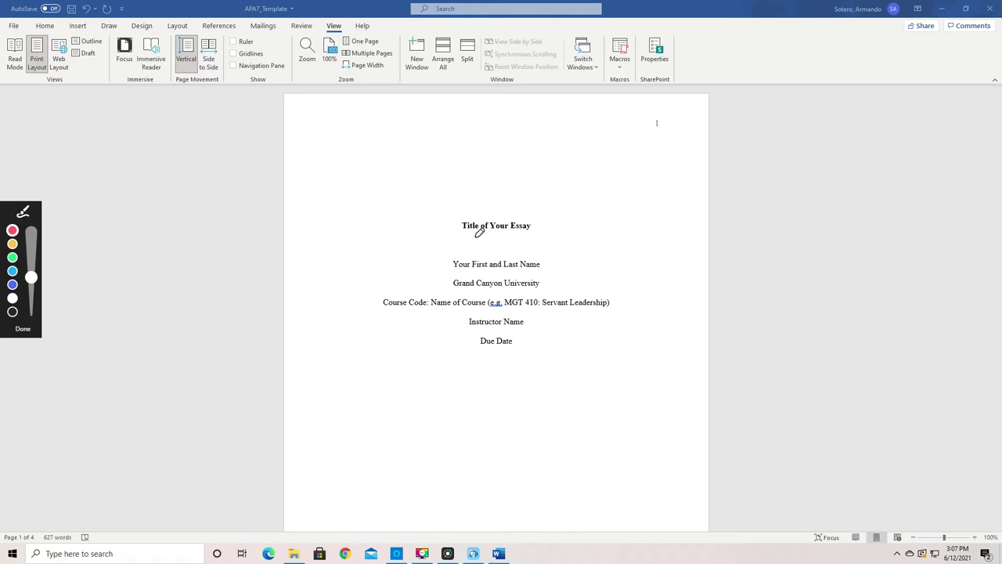
Underline the title and course name, and check off the author, university, instructor and due-date lines.
{"action": "left_click_drag", "start_coordinate": [448, 237], "coordinate": [551, 235]}
{"action": "left_click_drag", "start_coordinate": [550, 257], "coordinate": [577, 242]}
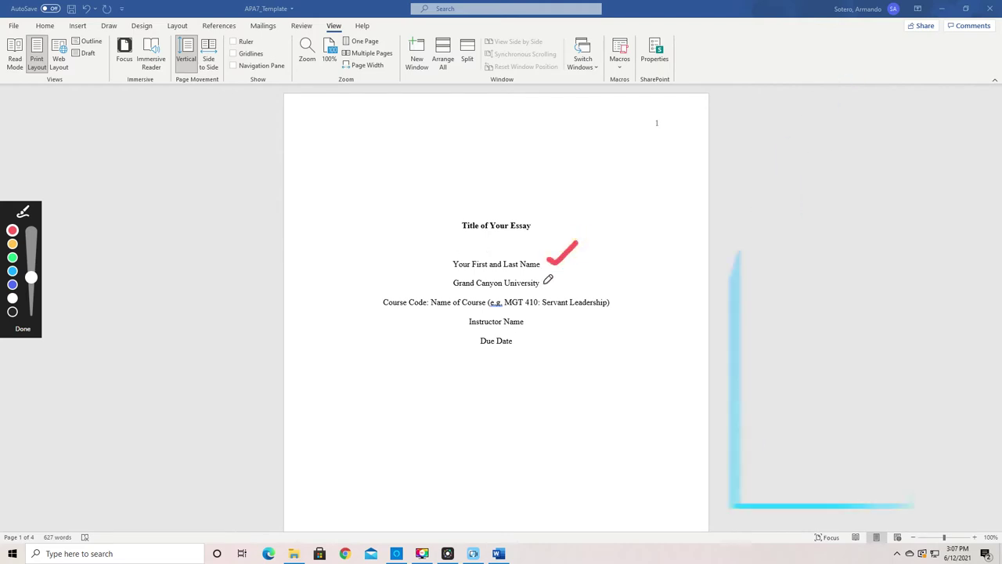
{"action": "left_click_drag", "start_coordinate": [542, 284], "coordinate": [579, 259]}
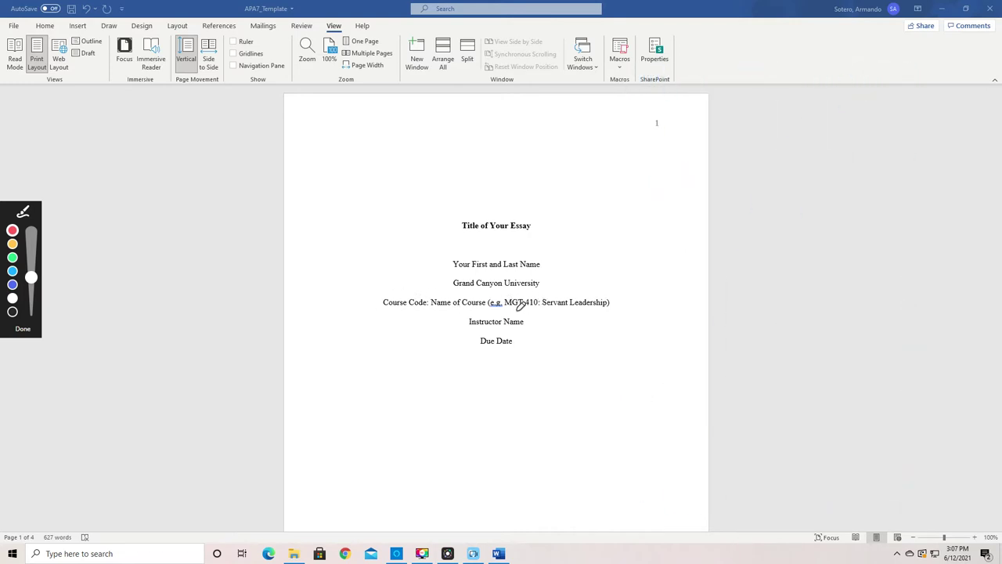
{"action": "left_click_drag", "start_coordinate": [508, 311], "coordinate": [624, 311]}
{"action": "left_click_drag", "start_coordinate": [527, 320], "coordinate": [553, 311]}
{"action": "left_click_drag", "start_coordinate": [516, 342], "coordinate": [545, 333]}
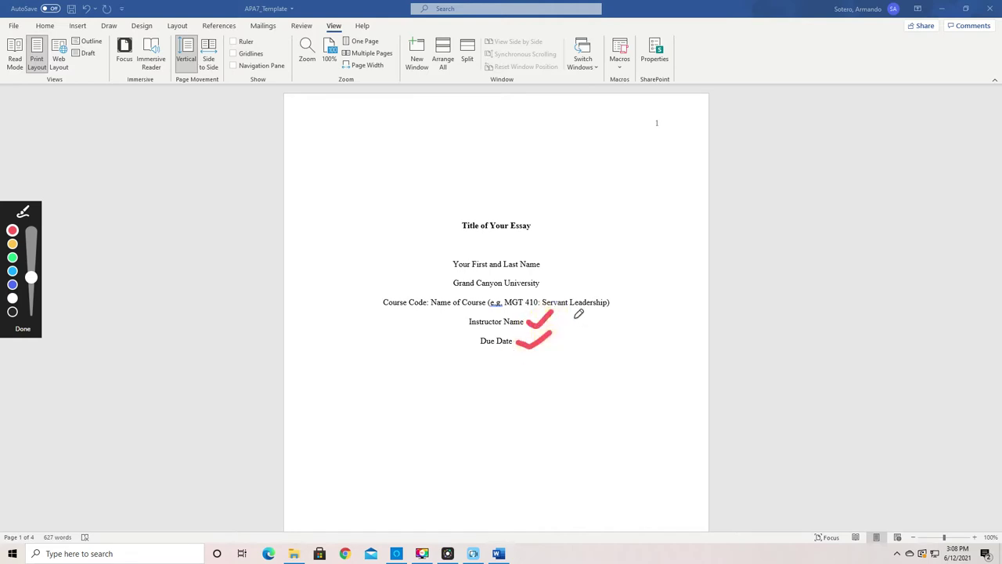
Handwrite 7TH above the title in red and underline it.
{"action": "left_click_drag", "start_coordinate": [315, 180], "coordinate": [363, 210]}
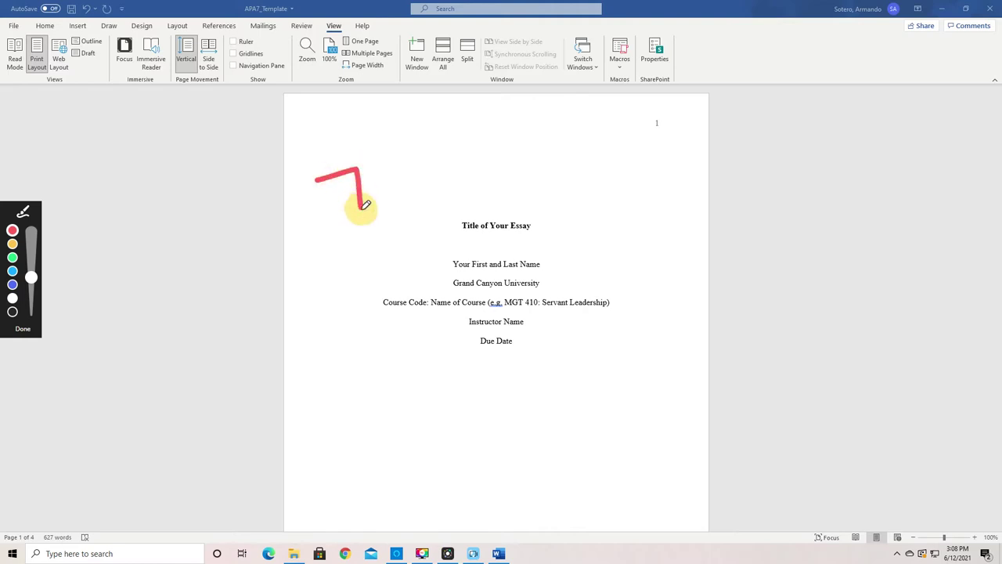
{"action": "left_click_drag", "start_coordinate": [383, 157], "coordinate": [384, 182]}
{"action": "mouse_move", "coordinate": [367, 161]}
{"action": "left_mouse_down"}
{"action": "mouse_move", "coordinate": [398, 152]}
{"action": "mouse_move", "coordinate": [401, 166]}
{"action": "mouse_move", "coordinate": [417, 154]}
{"action": "left_mouse_up"}
{"action": "left_click_drag", "start_coordinate": [353, 227], "coordinate": [449, 166]}
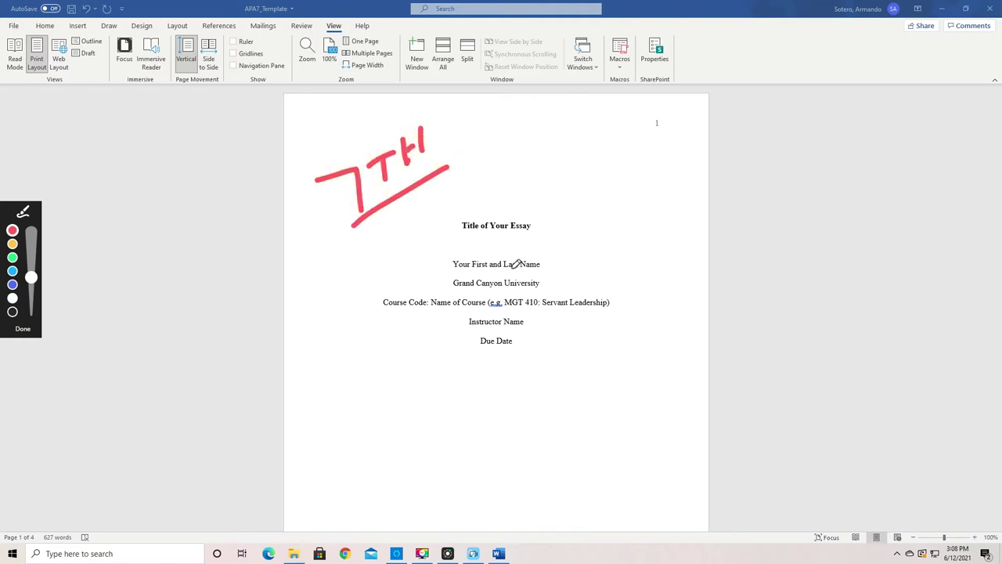
Clear the title-page ink and put a red check beside the page 2 title.
{"action": "left_click", "coordinate": [23, 329]}
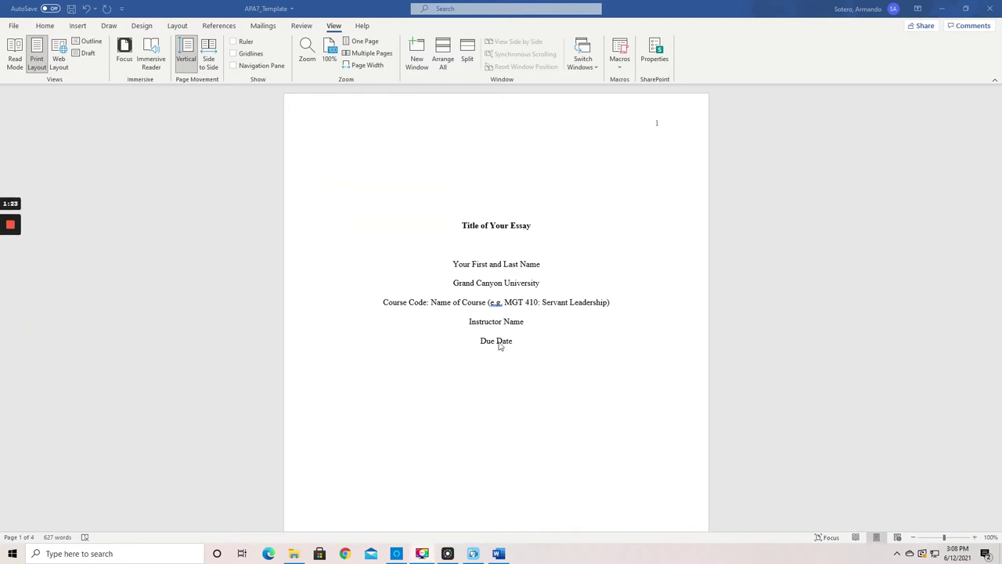
{"action": "scroll", "coordinate": [500, 346], "scroll_direction": "down", "scroll_amount": 1}
{"action": "scroll", "coordinate": [501, 345], "scroll_direction": "down", "scroll_amount": 1}
{"action": "scroll", "coordinate": [505, 340], "scroll_direction": "down", "scroll_amount": 3}
{"action": "scroll", "coordinate": [514, 336], "scroll_direction": "down", "scroll_amount": 2}
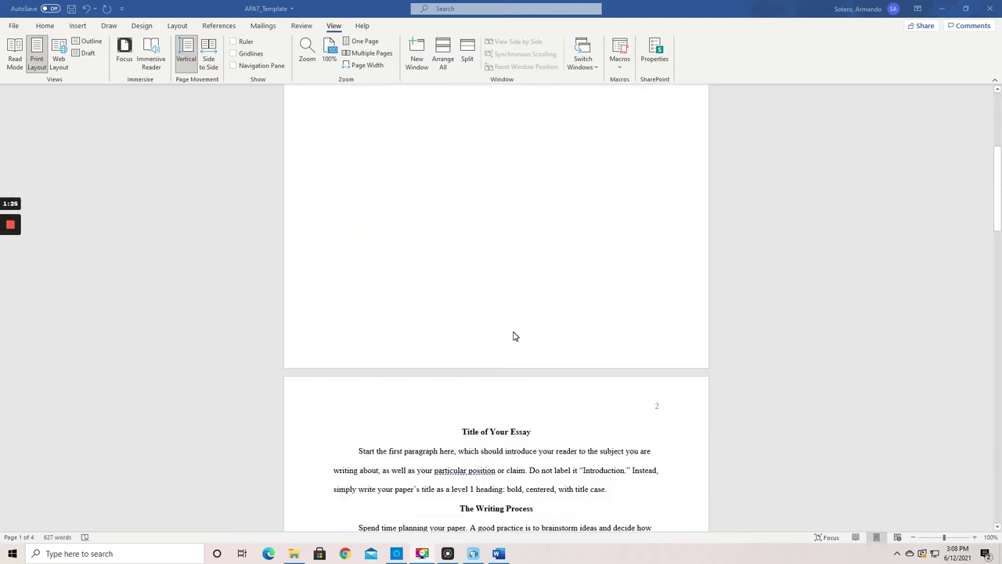
{"action": "scroll", "coordinate": [514, 336], "scroll_direction": "down", "scroll_amount": 1}
{"action": "scroll", "coordinate": [514, 336], "scroll_direction": "down", "scroll_amount": 1}
{"action": "scroll", "coordinate": [514, 336], "scroll_direction": "down", "scroll_amount": 2}
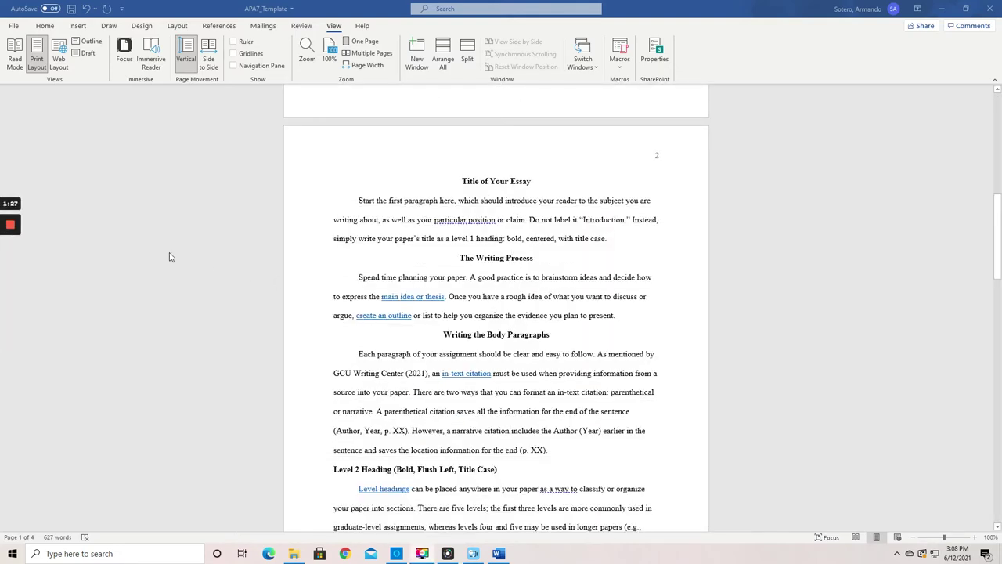
{"action": "mouse_move", "coordinate": [10, 214]}
{"action": "left_click", "coordinate": [8, 320]}
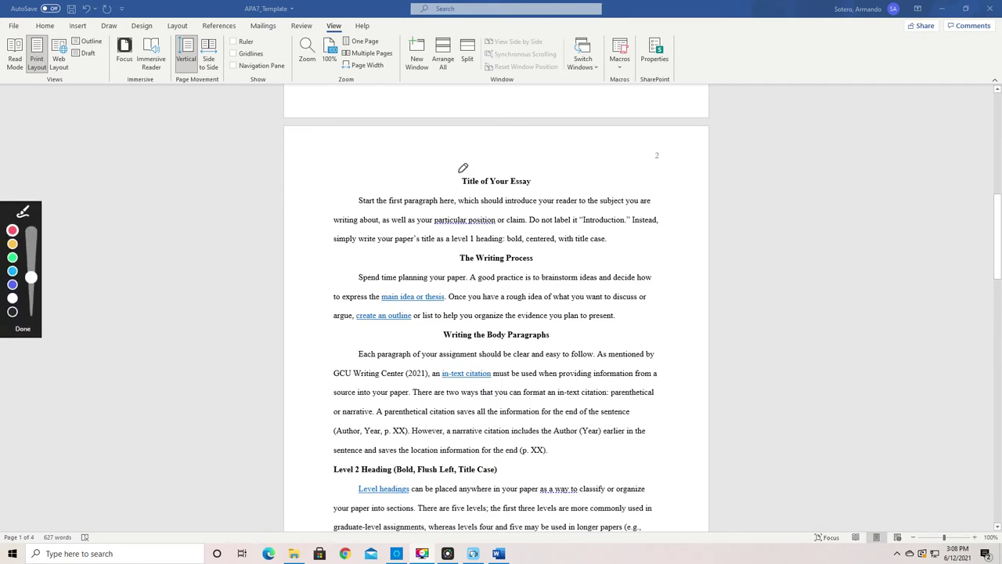
{"action": "mouse_move", "coordinate": [538, 173]}
{"action": "left_mouse_down"}
{"action": "mouse_move", "coordinate": [540, 182]}
{"action": "mouse_move", "coordinate": [571, 156]}
{"action": "left_mouse_up"}
{"action": "left_click", "coordinate": [20, 329]}
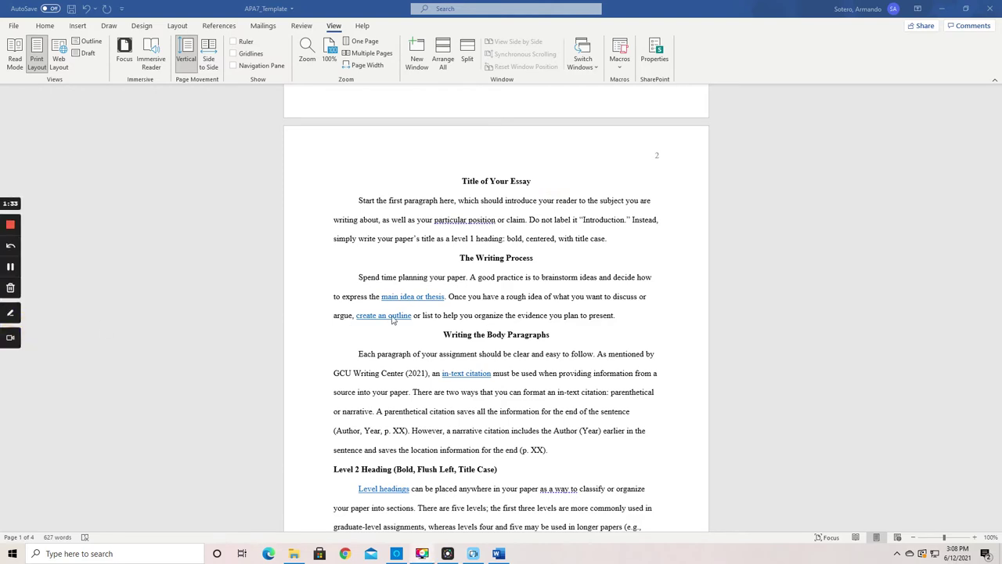
Back on the title page, draw a crossed-out oval above the title and circle page number 1.
{"action": "scroll", "coordinate": [470, 311], "scroll_direction": "up", "scroll_amount": 3}
{"action": "scroll", "coordinate": [470, 312], "scroll_direction": "up", "scroll_amount": 3}
{"action": "scroll", "coordinate": [470, 310], "scroll_direction": "up", "scroll_amount": 5}
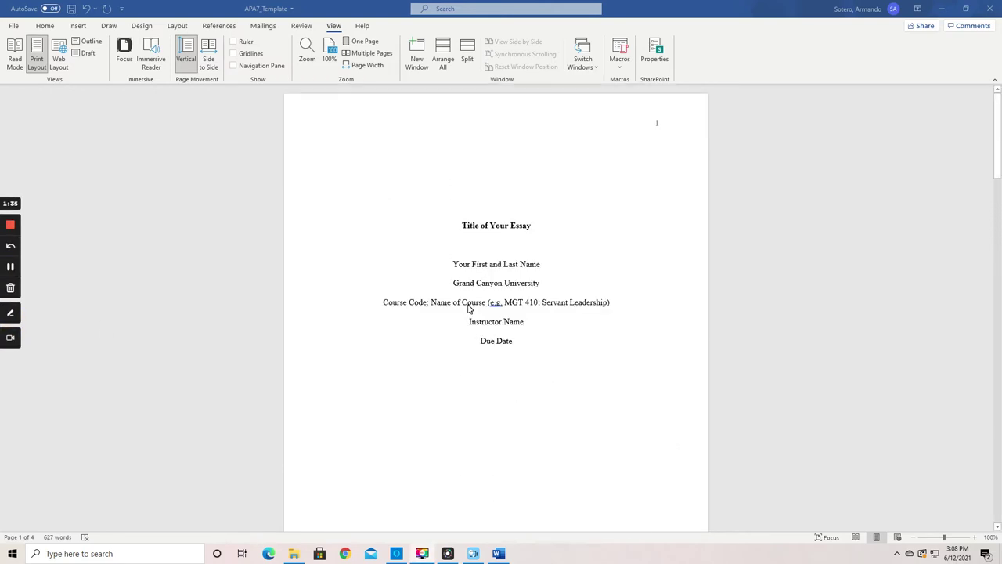
{"action": "left_click", "coordinate": [11, 315]}
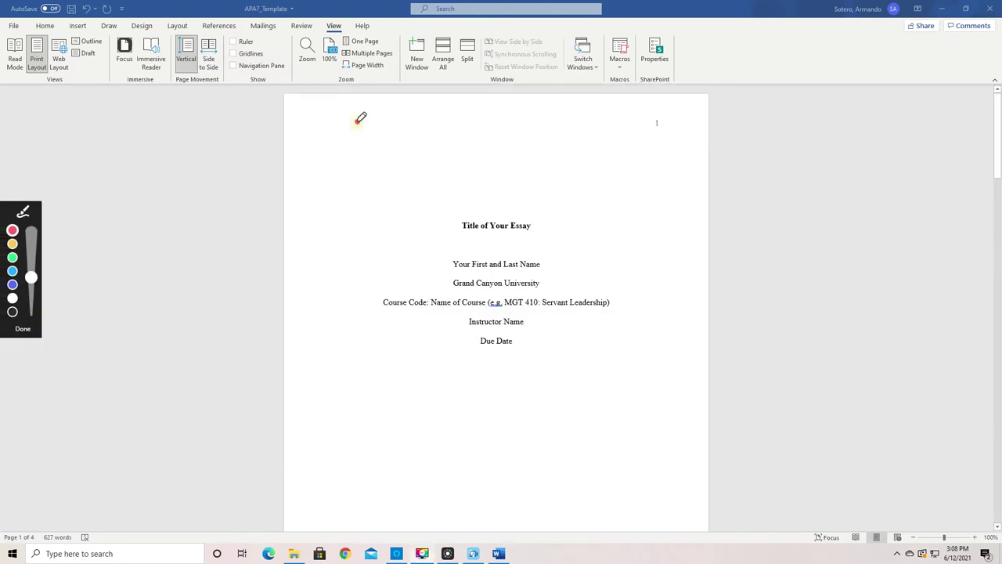
{"action": "mouse_move", "coordinate": [357, 122]}
{"action": "left_mouse_down"}
{"action": "mouse_move", "coordinate": [479, 149]}
{"action": "mouse_move", "coordinate": [333, 124]}
{"action": "mouse_move", "coordinate": [448, 169]}
{"action": "left_mouse_up"}
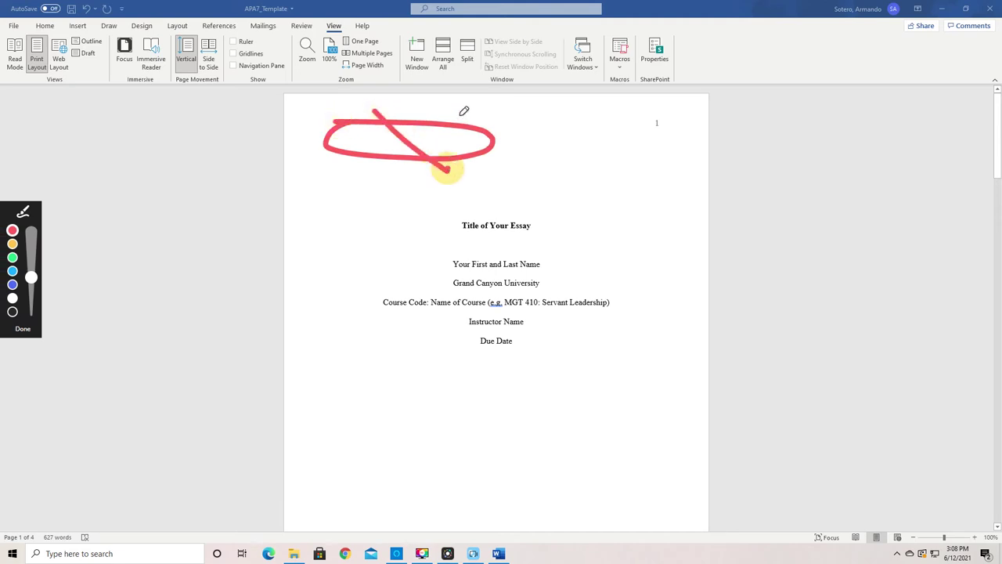
{"action": "left_click_drag", "start_coordinate": [461, 115], "coordinate": [379, 180]}
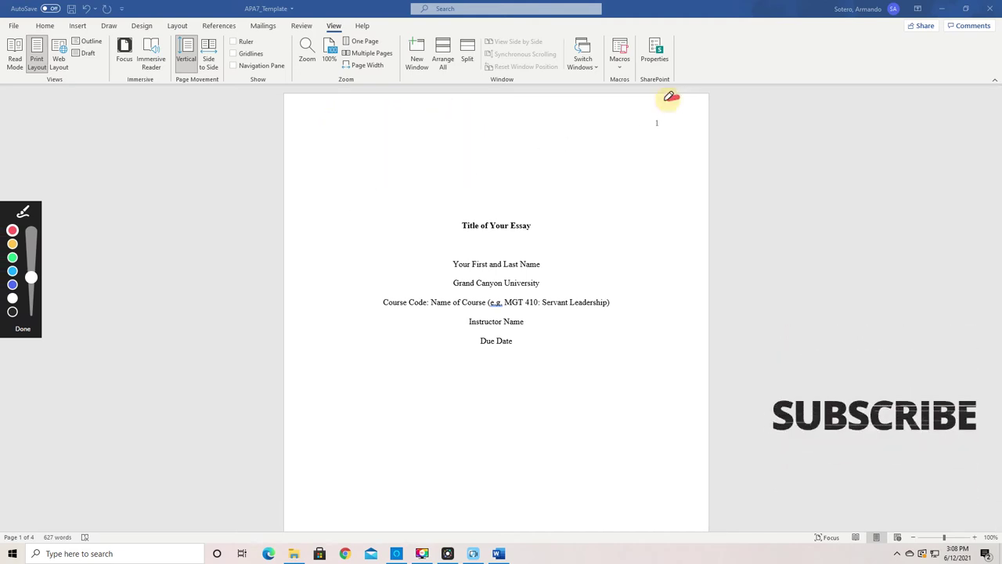
{"action": "mouse_move", "coordinate": [669, 94]}
{"action": "left_mouse_down"}
{"action": "mouse_move", "coordinate": [694, 101]}
{"action": "mouse_move", "coordinate": [678, 93]}
{"action": "left_mouse_up"}
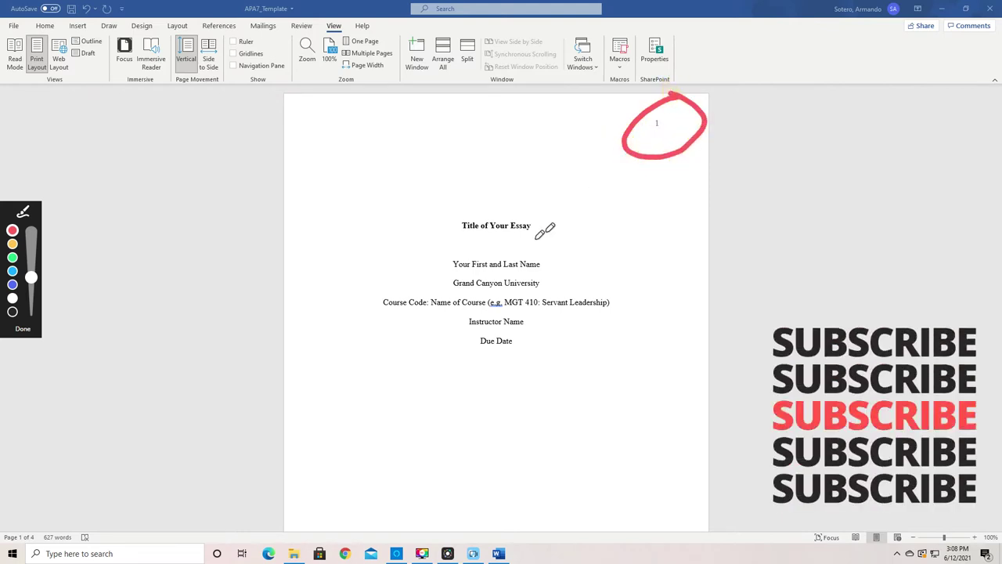
On page 2, check the title and underline the introduction's first line, then undo the underline.
{"action": "left_click", "coordinate": [22, 330]}
{"action": "scroll", "coordinate": [476, 323], "scroll_direction": "down", "scroll_amount": 2}
{"action": "scroll", "coordinate": [475, 323], "scroll_direction": "down", "scroll_amount": 3}
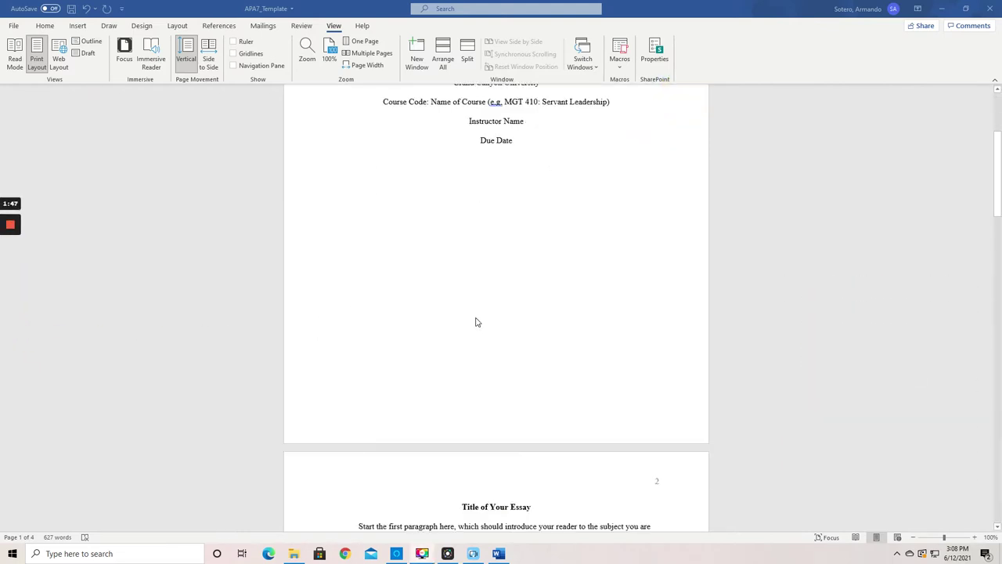
{"action": "scroll", "coordinate": [476, 322], "scroll_direction": "down", "scroll_amount": 3}
{"action": "scroll", "coordinate": [475, 321], "scroll_direction": "down", "scroll_amount": 4}
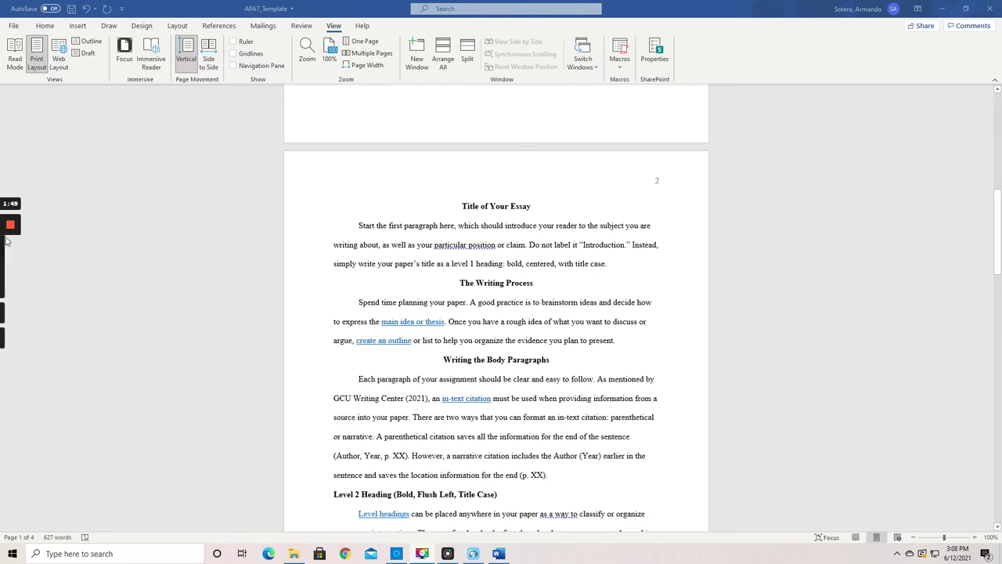
{"action": "left_click", "coordinate": [10, 315]}
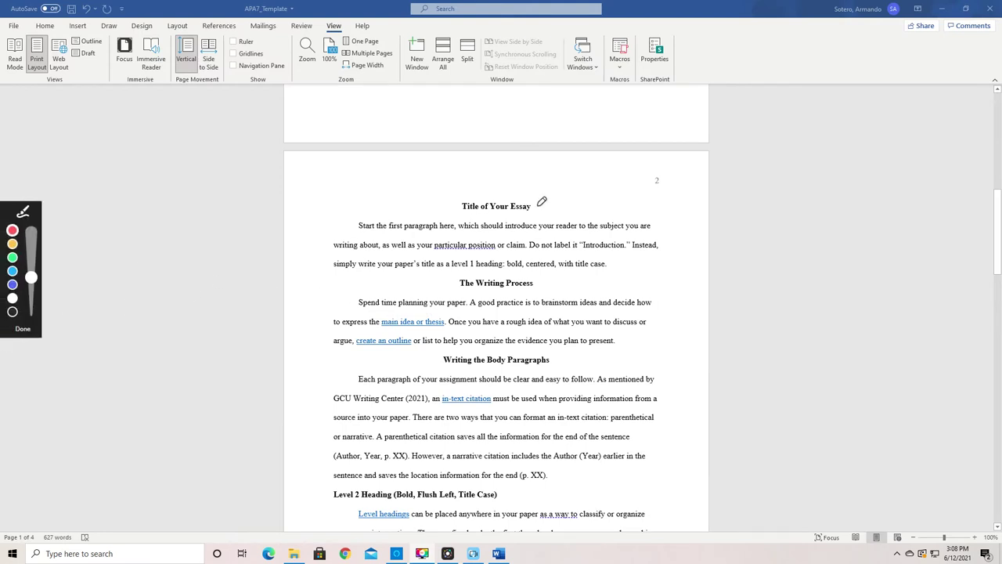
{"action": "left_click_drag", "start_coordinate": [536, 207], "coordinate": [573, 185]}
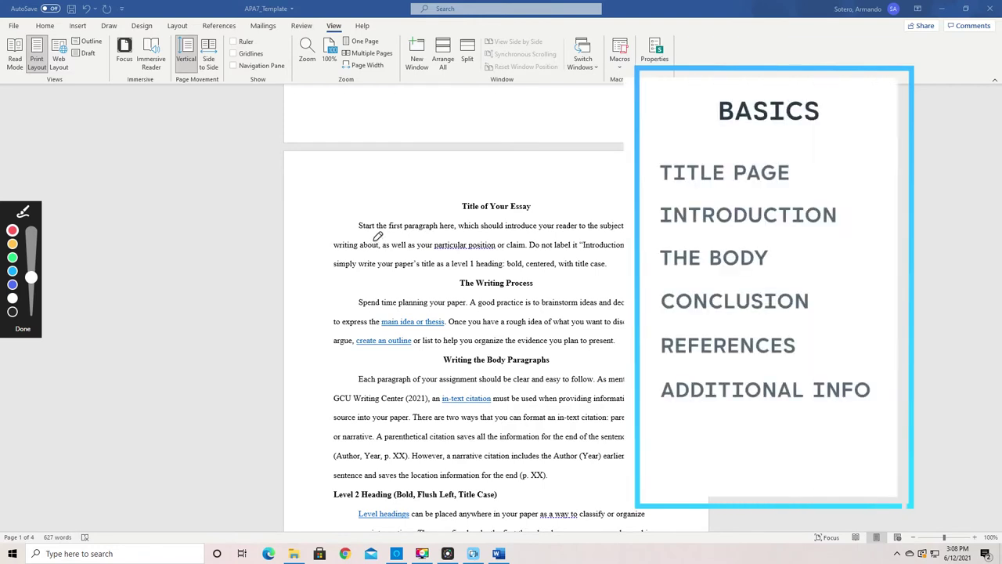
{"action": "left_click_drag", "start_coordinate": [418, 240], "coordinate": [609, 233]}
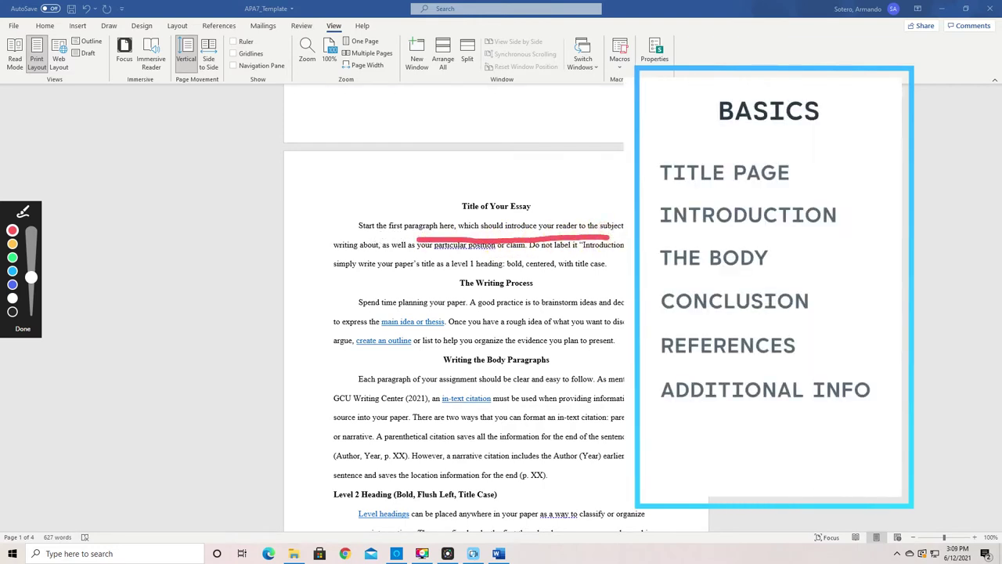
{"action": "key", "text": "ctrl+z"}
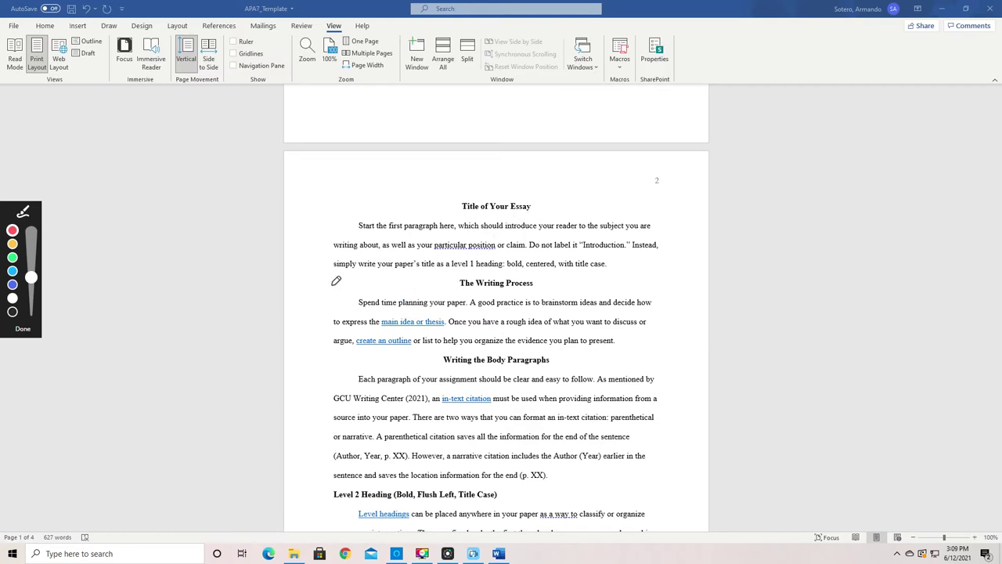
Draw red brackets around the Writing Process paragraph, then clear the ink.
{"action": "left_click_drag", "start_coordinate": [335, 286], "coordinate": [319, 358]}
{"action": "left_click_drag", "start_coordinate": [652, 276], "coordinate": [671, 357]}
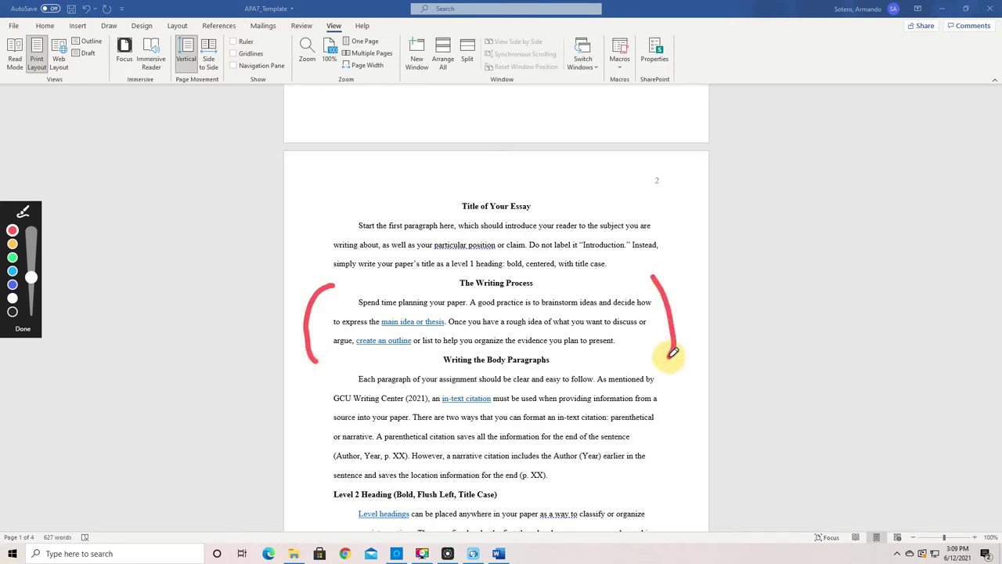
{"action": "left_click", "coordinate": [22, 328]}
{"action": "scroll", "coordinate": [540, 370], "scroll_direction": "down", "scroll_amount": 3}
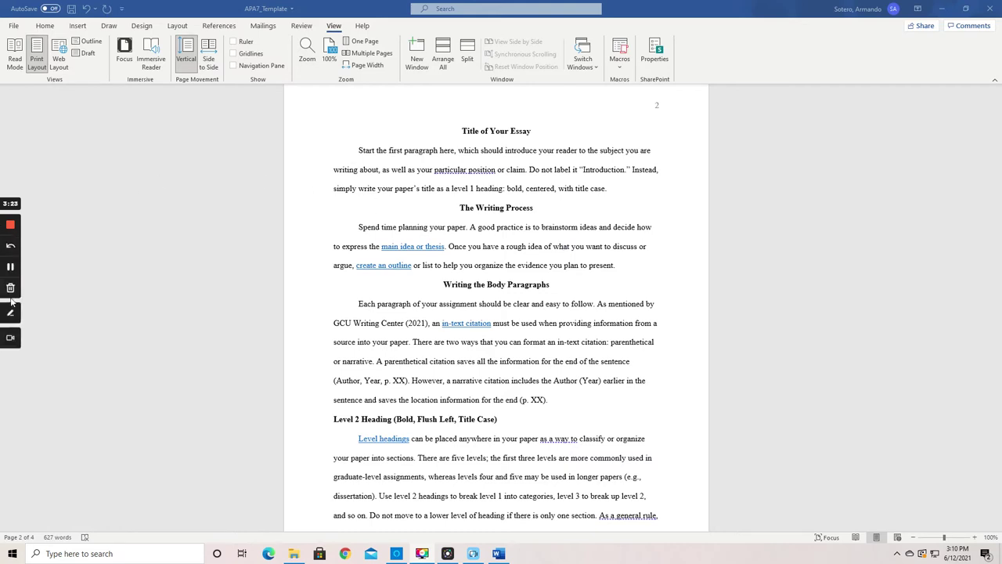
Circle the 'Writing the Body Paragraphs' heading and underline 'your assignment' in red.
{"action": "left_click", "coordinate": [14, 314]}
{"action": "left_click_drag", "start_coordinate": [485, 267], "coordinate": [470, 261]}
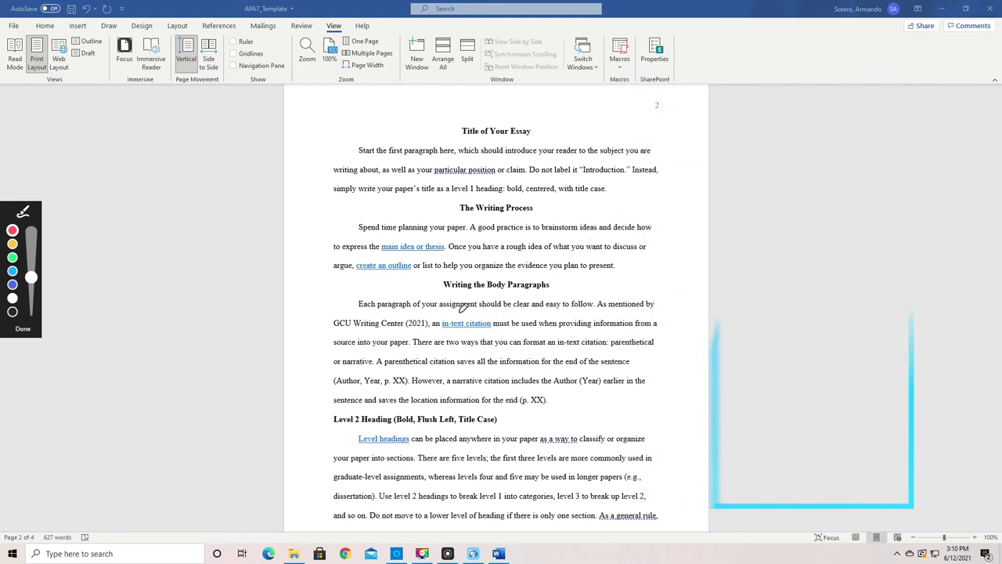
{"action": "mouse_move", "coordinate": [459, 311]}
{"action": "left_mouse_down"}
{"action": "mouse_move", "coordinate": [422, 313]}
{"action": "mouse_move", "coordinate": [437, 303]}
{"action": "left_mouse_up"}
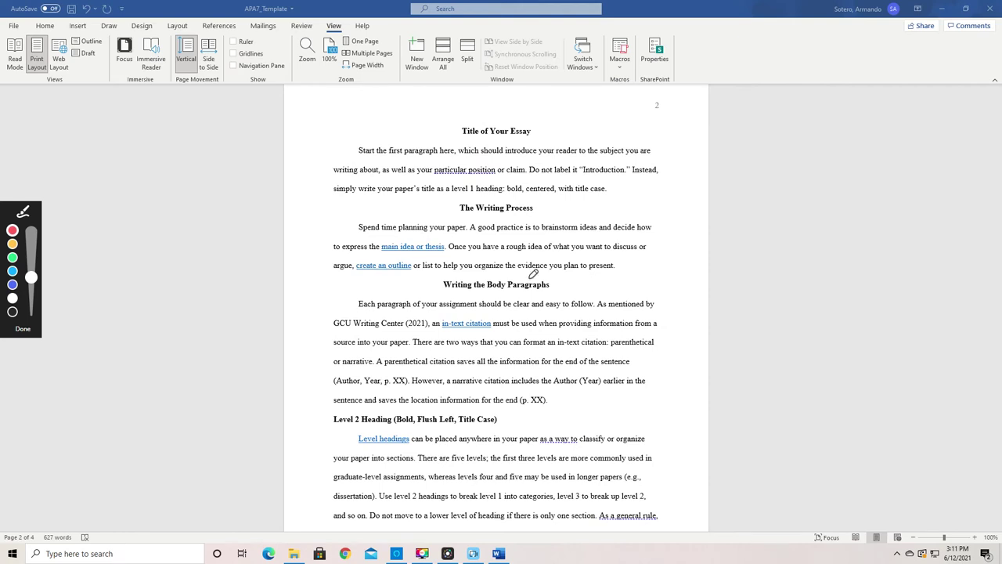
Underline the citation-format wording, including the (Author, Year and Author (Year) examples.
{"action": "mouse_move", "coordinate": [383, 289]}
{"action": "left_mouse_down"}
{"action": "mouse_move", "coordinate": [426, 439]}
{"action": "mouse_move", "coordinate": [632, 308]}
{"action": "mouse_move", "coordinate": [427, 287]}
{"action": "left_mouse_up"}
{"action": "left_click_drag", "start_coordinate": [501, 358], "coordinate": [668, 354]}
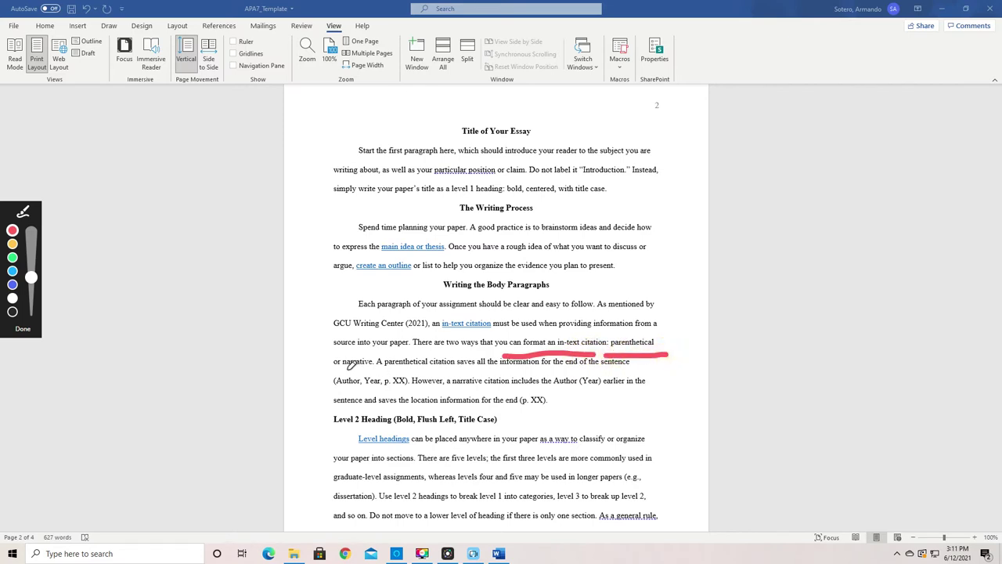
{"action": "left_click_drag", "start_coordinate": [342, 370], "coordinate": [384, 366]}
{"action": "left_click_drag", "start_coordinate": [393, 369], "coordinate": [474, 368]}
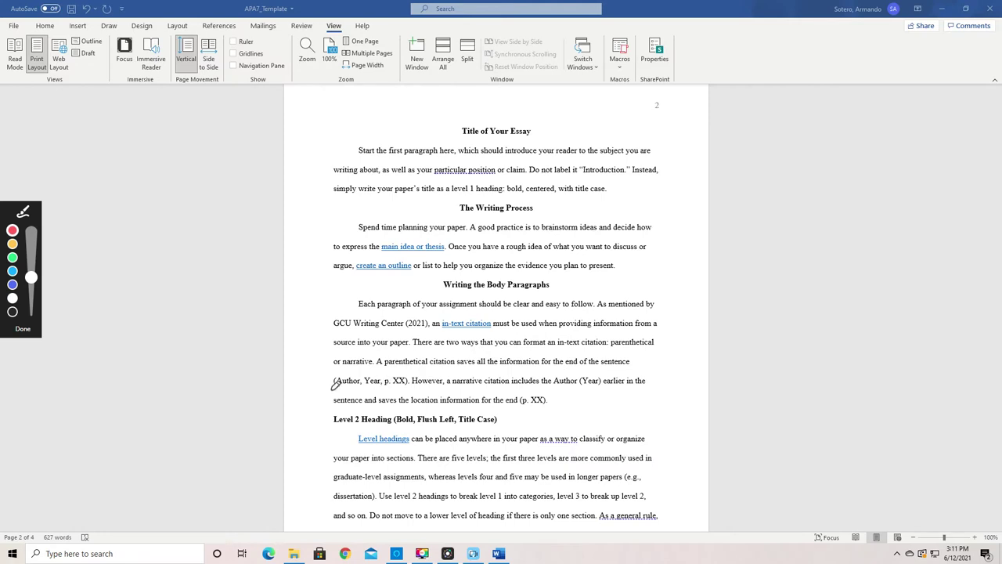
{"action": "left_click_drag", "start_coordinate": [317, 384], "coordinate": [411, 386]}
{"action": "left_click_drag", "start_coordinate": [446, 385], "coordinate": [536, 386]}
{"action": "left_click_drag", "start_coordinate": [552, 385], "coordinate": [604, 385]}
Underline the GCU Writing Center (2021) citation and end (p. XX), circle (p. XX), then clear the ink.
{"action": "left_click_drag", "start_coordinate": [328, 332], "coordinate": [413, 342]}
{"action": "left_click_drag", "start_coordinate": [504, 408], "coordinate": [568, 405]}
{"action": "mouse_move", "coordinate": [370, 361]}
{"action": "left_mouse_down"}
{"action": "mouse_move", "coordinate": [316, 373]}
{"action": "mouse_move", "coordinate": [368, 357]}
{"action": "left_mouse_up"}
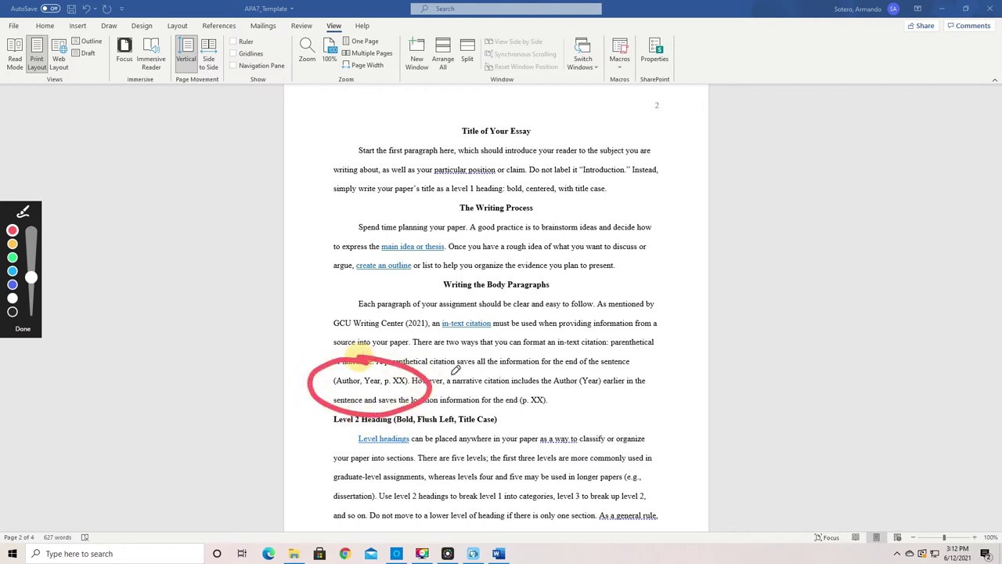
{"action": "key", "text": "ctrl+z"}
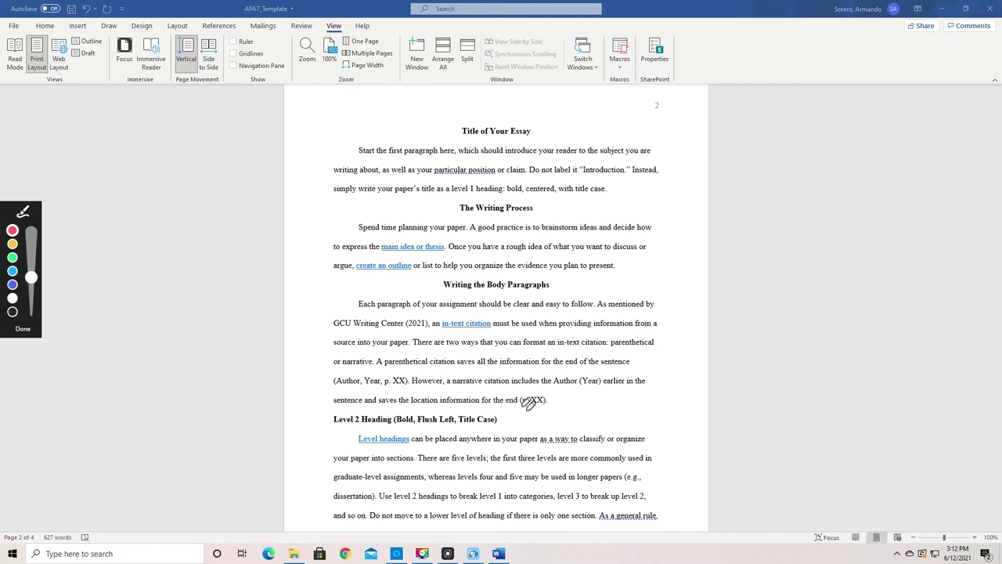
{"action": "left_click_drag", "start_coordinate": [539, 379], "coordinate": [546, 382]}
{"action": "left_click", "coordinate": [22, 329]}
Loop red ink around 'Level 2 Heading' and underline it, then clear the ink.
{"action": "scroll", "coordinate": [530, 386], "scroll_direction": "down", "scroll_amount": 3}
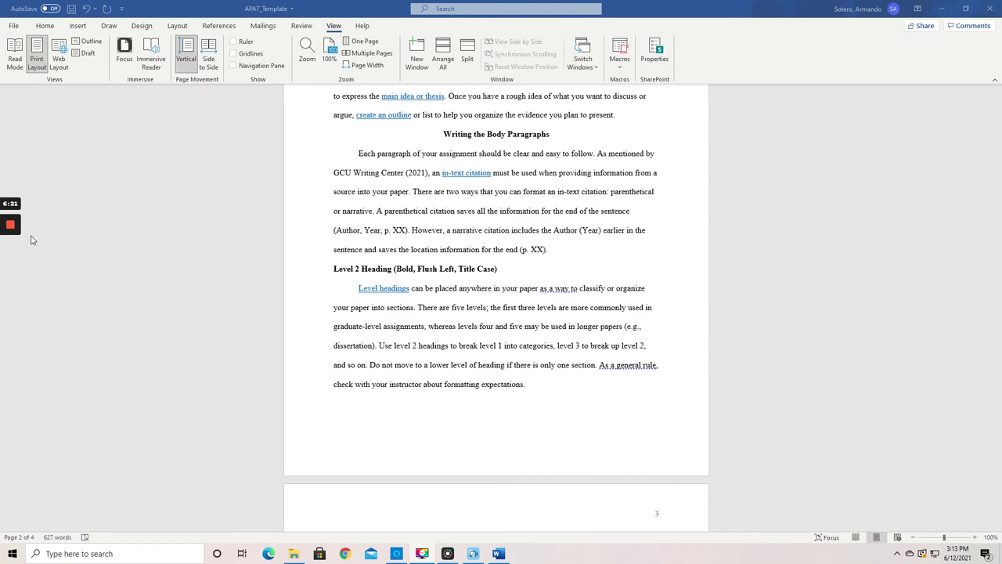
{"action": "mouse_move", "coordinate": [10, 225]}
{"action": "left_click", "coordinate": [7, 316]}
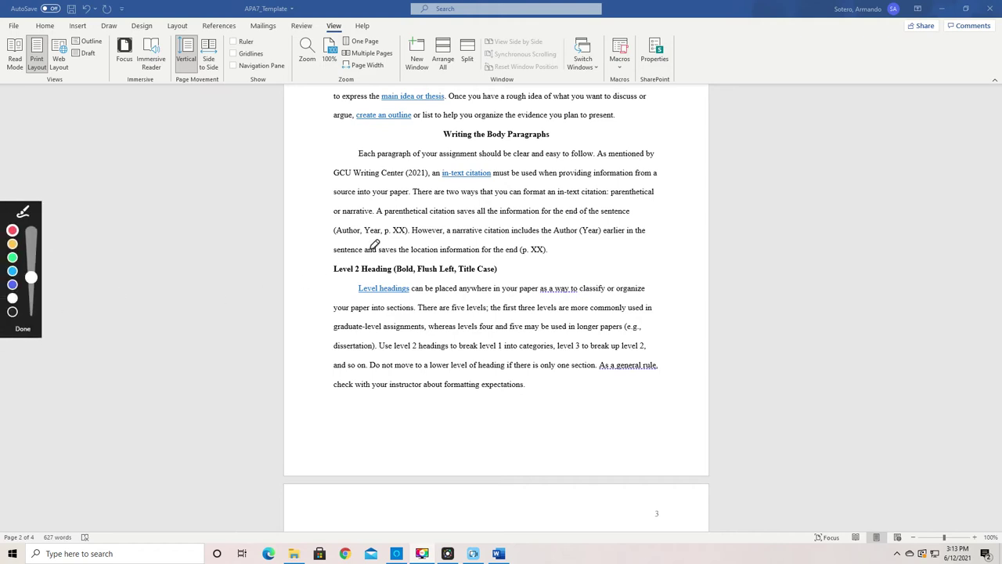
{"action": "mouse_move", "coordinate": [374, 249]}
{"action": "left_mouse_down"}
{"action": "mouse_move", "coordinate": [338, 269]}
{"action": "mouse_move", "coordinate": [353, 234]}
{"action": "left_mouse_up"}
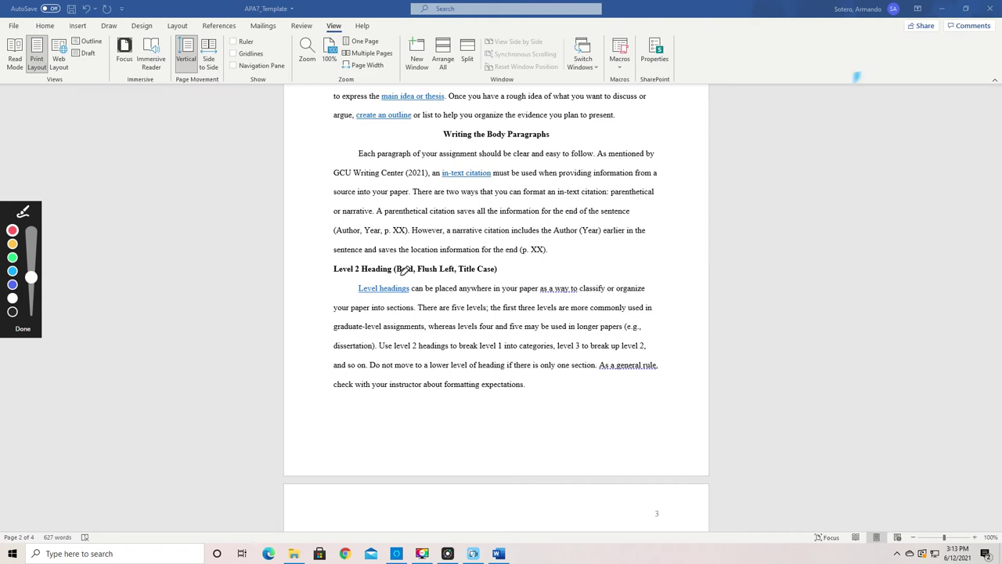
{"action": "left_click_drag", "start_coordinate": [319, 278], "coordinate": [423, 275]}
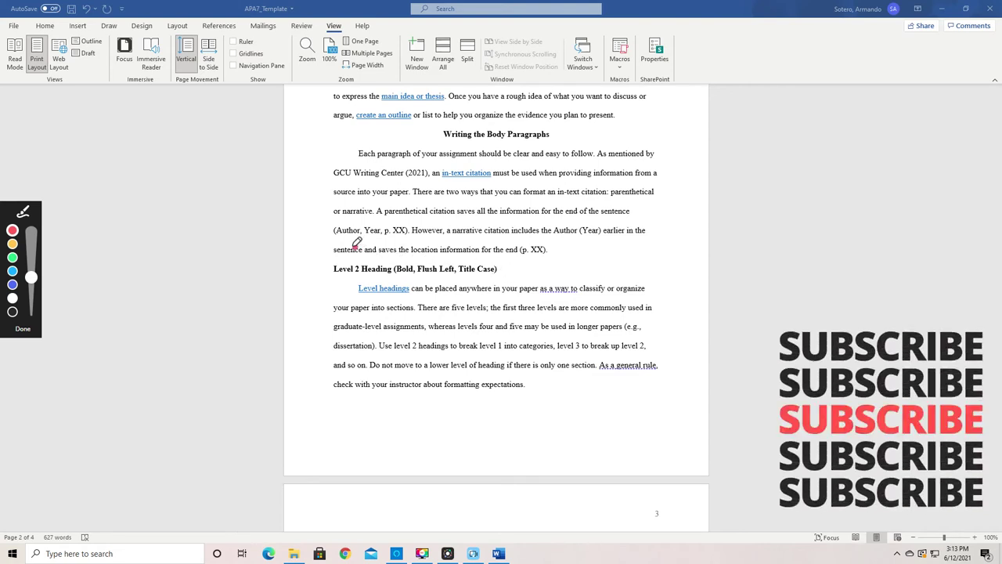
{"action": "mouse_move", "coordinate": [380, 249]}
{"action": "left_mouse_down"}
{"action": "mouse_move", "coordinate": [464, 241]}
{"action": "mouse_move", "coordinate": [362, 239]}
{"action": "left_mouse_up"}
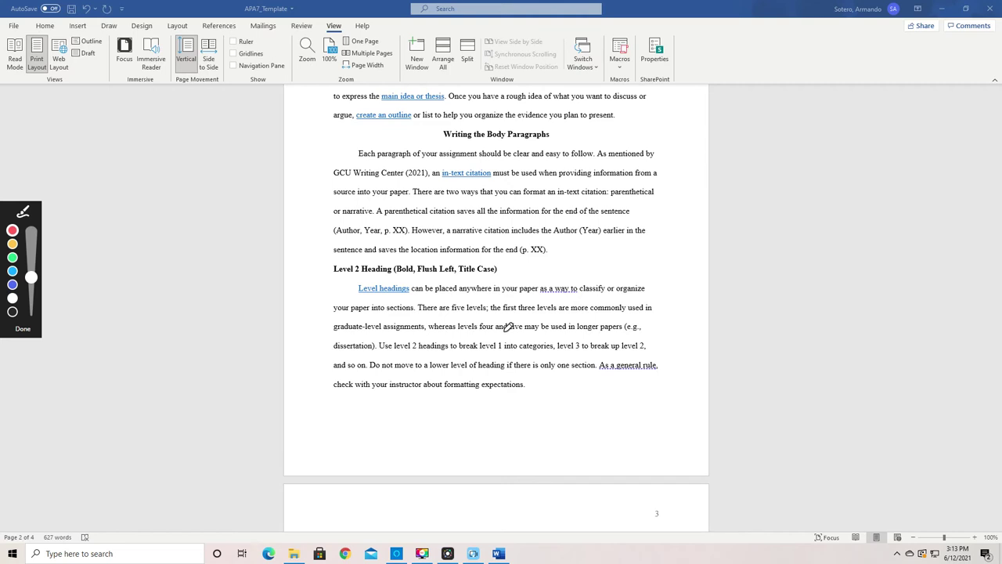
{"action": "left_click", "coordinate": [22, 329]}
On page 3, circle the Level 3 Heading and underline its paragraph's start, then clear the ink.
{"action": "scroll", "coordinate": [443, 342], "scroll_direction": "down", "scroll_amount": 3}
{"action": "scroll", "coordinate": [443, 341], "scroll_direction": "down", "scroll_amount": 1}
{"action": "scroll", "coordinate": [442, 341], "scroll_direction": "down", "scroll_amount": 2}
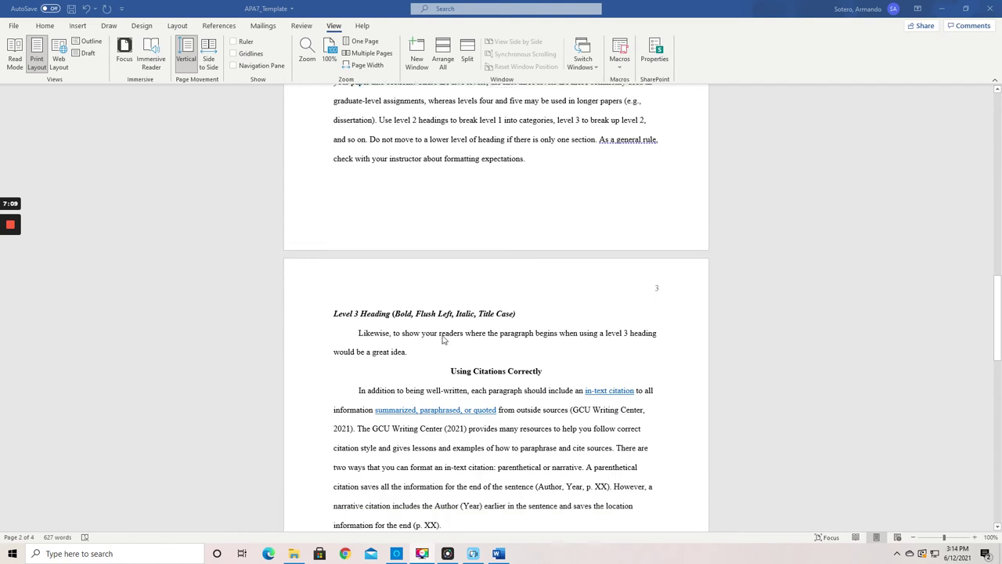
{"action": "scroll", "coordinate": [442, 341], "scroll_direction": "down", "scroll_amount": 1}
{"action": "scroll", "coordinate": [443, 341], "scroll_direction": "down", "scroll_amount": 1}
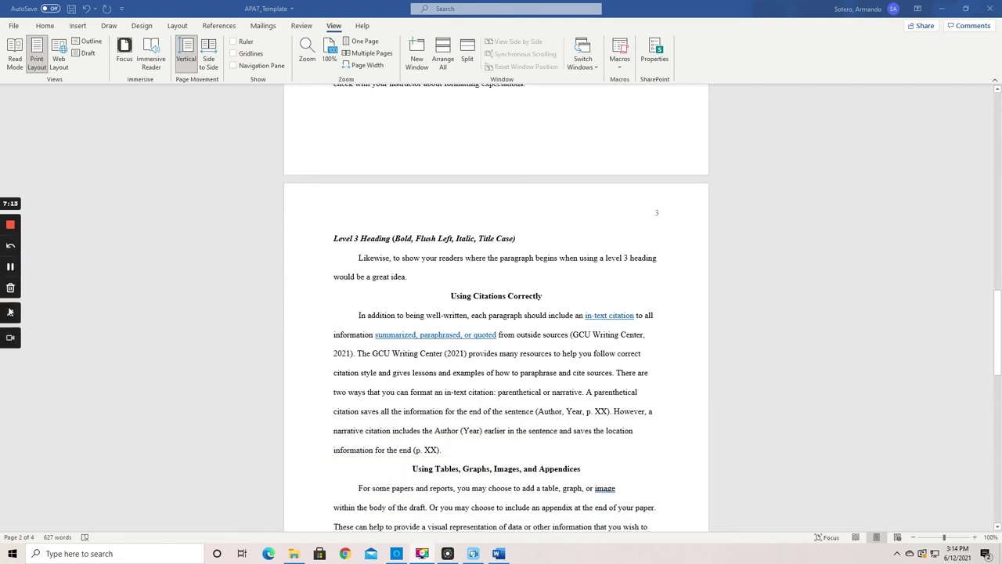
{"action": "left_click", "coordinate": [8, 321]}
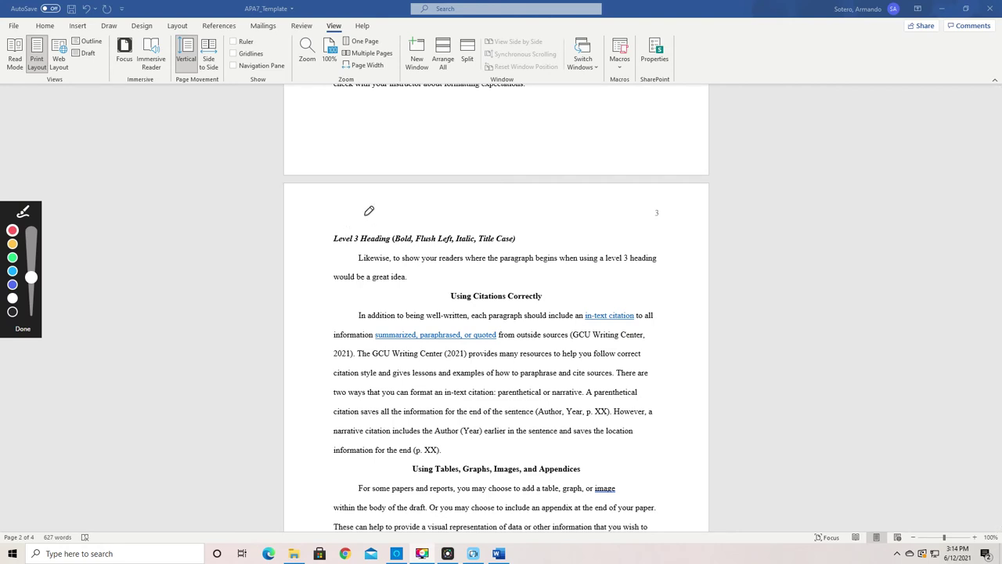
{"action": "mouse_move", "coordinate": [365, 211]}
{"action": "left_mouse_down"}
{"action": "mouse_move", "coordinate": [321, 221]}
{"action": "mouse_move", "coordinate": [337, 238]}
{"action": "mouse_move", "coordinate": [548, 246]}
{"action": "mouse_move", "coordinate": [362, 188]}
{"action": "mouse_move", "coordinate": [335, 192]}
{"action": "left_mouse_up"}
{"action": "left_click_drag", "start_coordinate": [424, 267], "coordinate": [639, 271]}
{"action": "mouse_move", "coordinate": [364, 217]}
{"action": "left_mouse_down"}
{"action": "mouse_move", "coordinate": [453, 278]}
{"action": "mouse_move", "coordinate": [317, 204]}
{"action": "left_mouse_up"}
{"action": "left_click", "coordinate": [22, 330]}
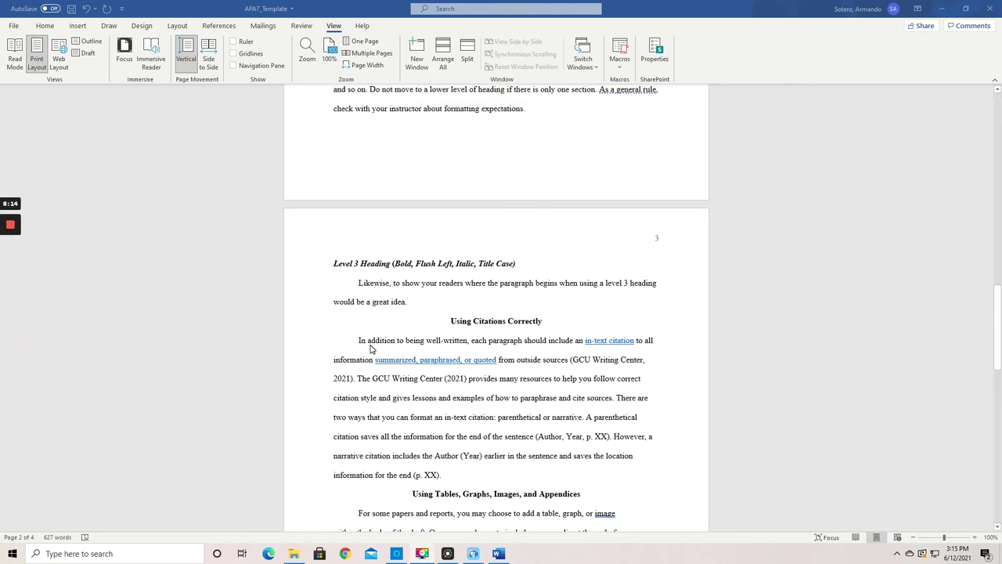
Back on page 2, loop the Level 2 Heading in red and clear it.
{"action": "scroll", "coordinate": [371, 344], "scroll_direction": "up", "scroll_amount": 3}
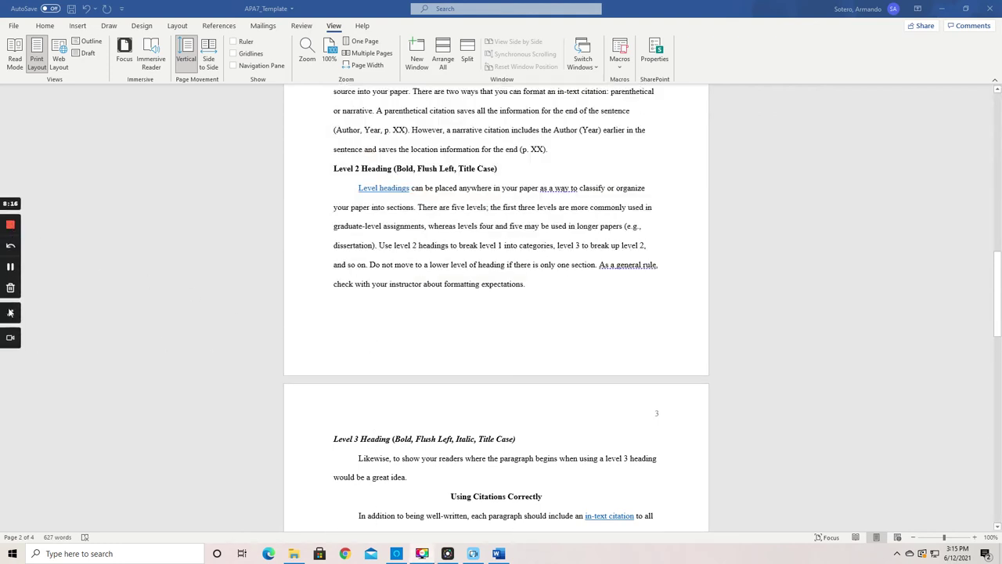
{"action": "left_click", "coordinate": [10, 312]}
{"action": "mouse_move", "coordinate": [377, 149]}
{"action": "left_mouse_down"}
{"action": "mouse_move", "coordinate": [523, 183]}
{"action": "mouse_move", "coordinate": [382, 135]}
{"action": "left_mouse_up"}
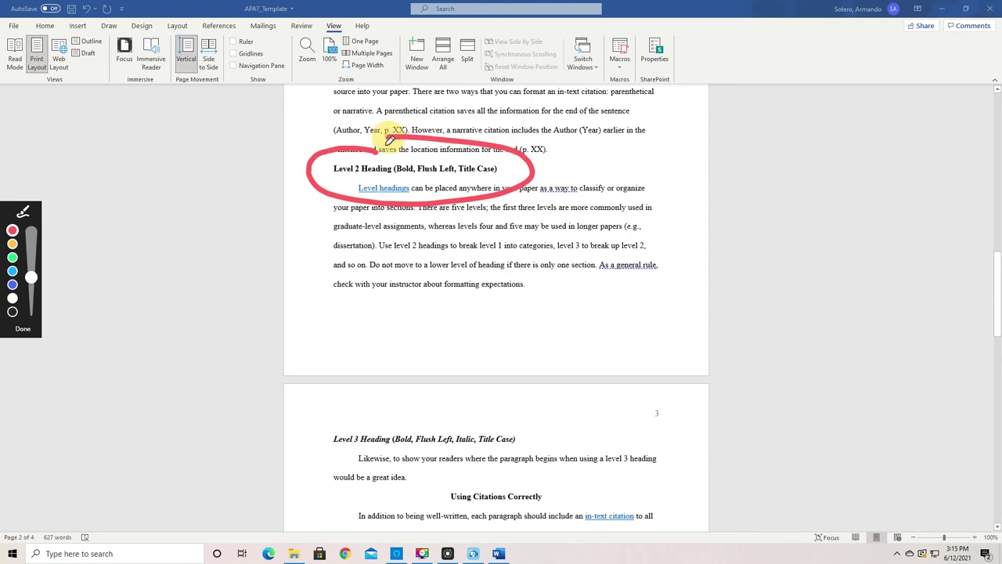
{"action": "left_click", "coordinate": [24, 330]}
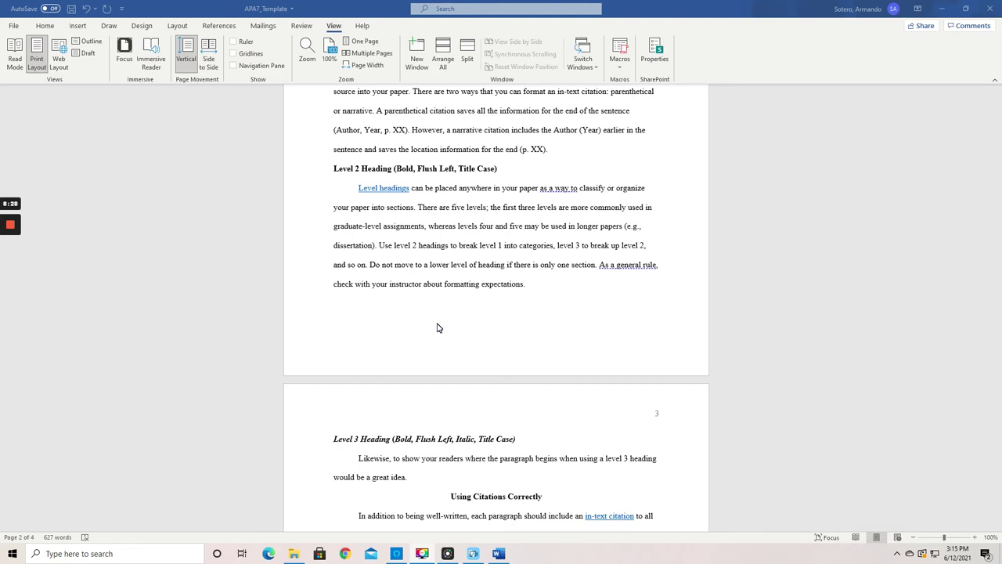
On page 3, underline the in-text citation requirement and 'summarized, paraphrased, or quoted' in red.
{"action": "scroll", "coordinate": [438, 328], "scroll_direction": "down", "scroll_amount": 3}
{"action": "scroll", "coordinate": [438, 327], "scroll_direction": "down", "scroll_amount": 1}
{"action": "scroll", "coordinate": [438, 323], "scroll_direction": "down", "scroll_amount": 2}
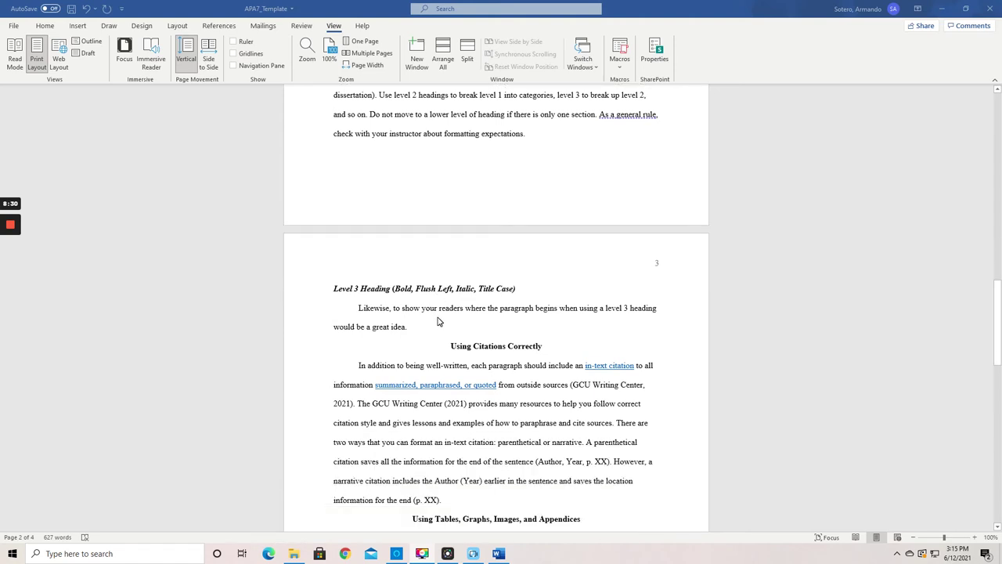
{"action": "scroll", "coordinate": [438, 321], "scroll_direction": "down", "scroll_amount": 2}
{"action": "scroll", "coordinate": [438, 322], "scroll_direction": "down", "scroll_amount": 3}
{"action": "scroll", "coordinate": [438, 322], "scroll_direction": "down", "scroll_amount": 1}
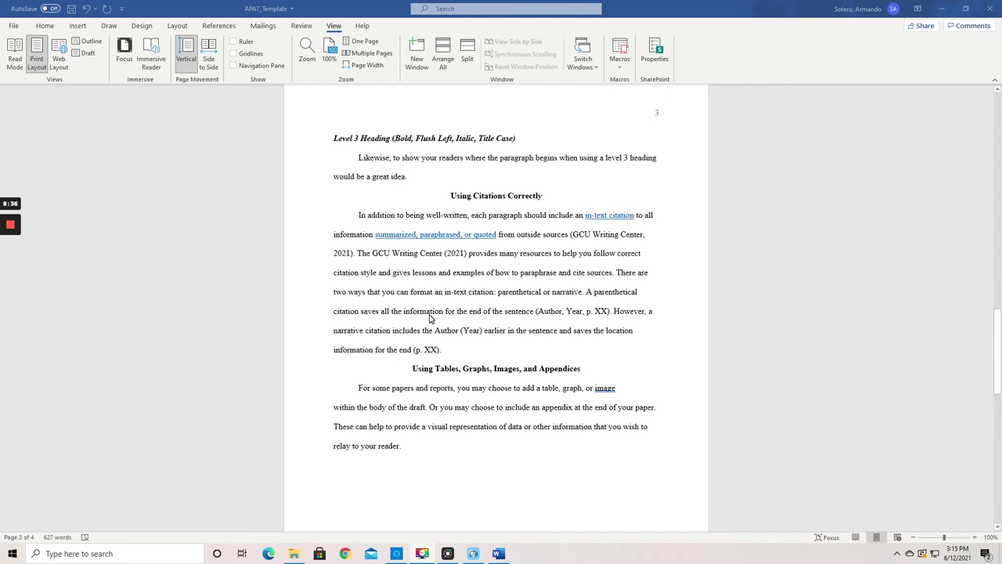
{"action": "mouse_move", "coordinate": [9, 225]}
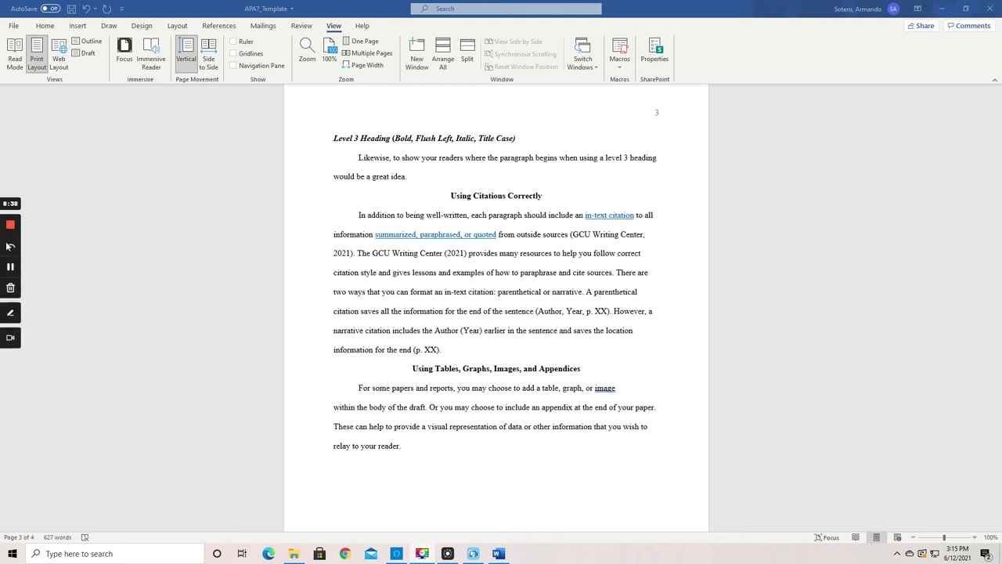
{"action": "left_click", "coordinate": [10, 312]}
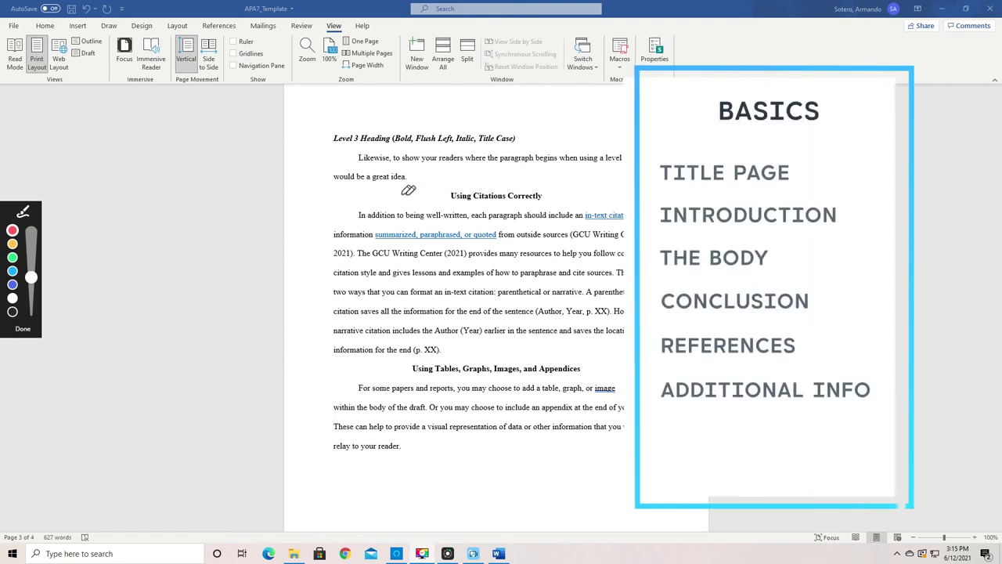
{"action": "left_click_drag", "start_coordinate": [468, 228], "coordinate": [624, 228]}
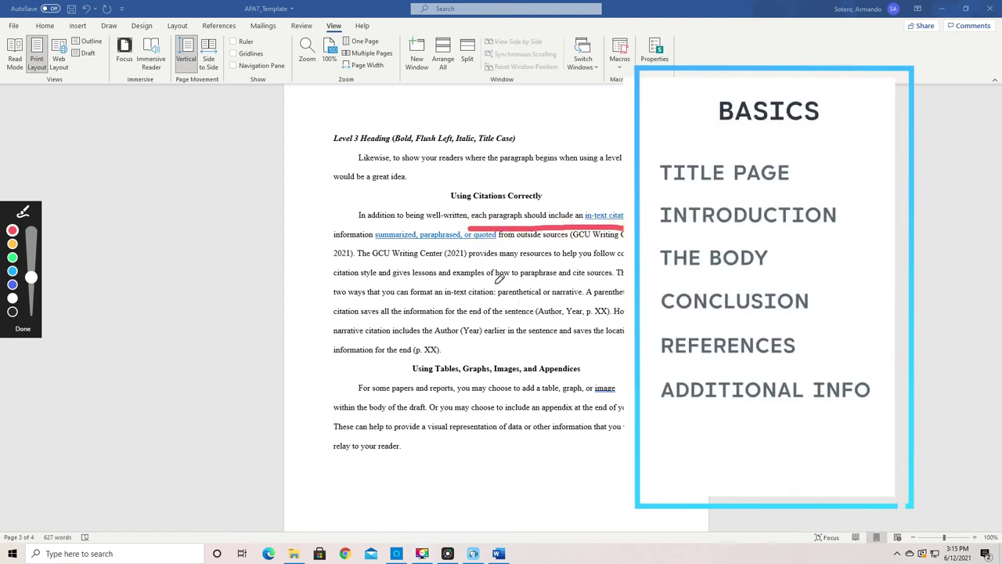
{"action": "left_click_drag", "start_coordinate": [365, 245], "coordinate": [505, 245]}
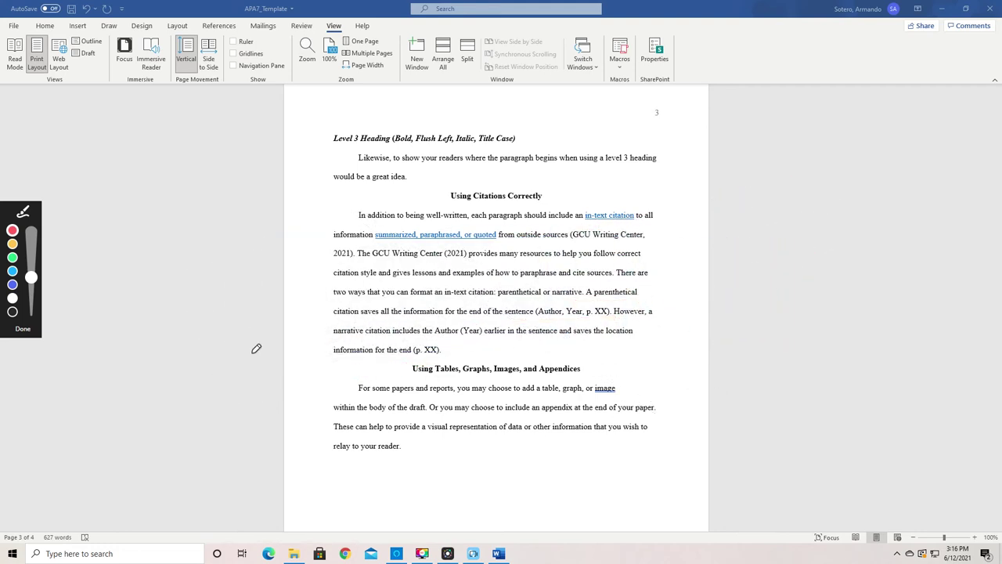
Clear the previous red ink and scroll down to the Using Tables section.
{"action": "left_click", "coordinate": [22, 330]}
{"action": "scroll", "coordinate": [450, 370], "scroll_direction": "down", "scroll_amount": 3}
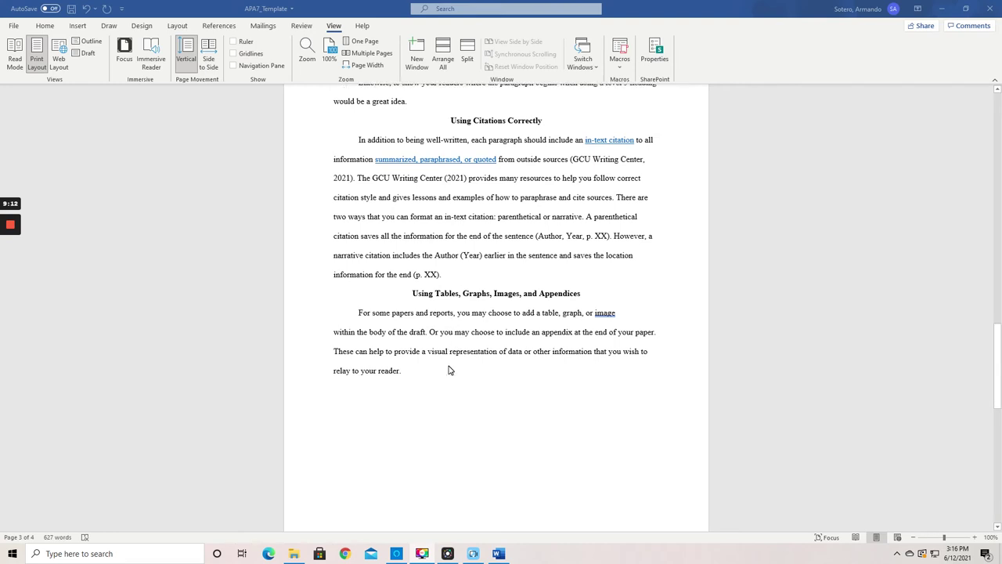
{"action": "scroll", "coordinate": [450, 370], "scroll_direction": "down", "scroll_amount": 2}
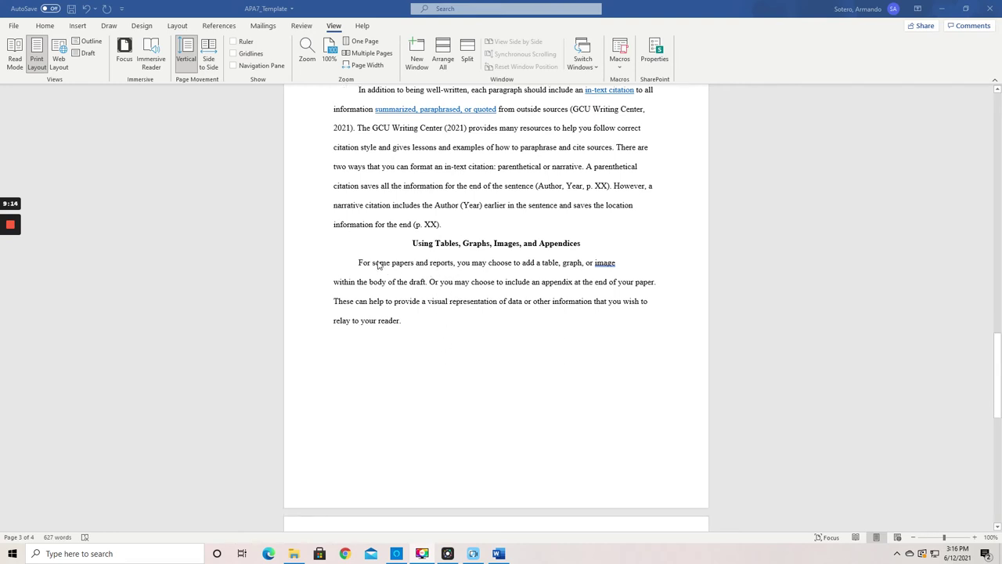
Circle the Using Tables, Graphs, Images, and Appendices heading; underline the appendix and visual-representation sentences in red.
{"action": "left_click", "coordinate": [10, 312]}
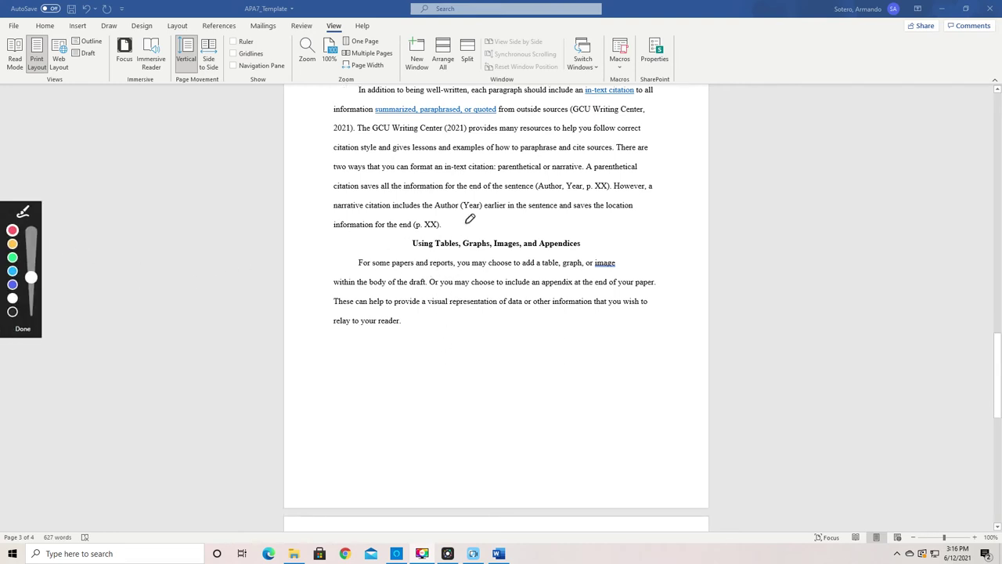
{"action": "mouse_move", "coordinate": [468, 219]}
{"action": "left_mouse_down"}
{"action": "mouse_move", "coordinate": [466, 205]}
{"action": "mouse_move", "coordinate": [423, 207]}
{"action": "left_mouse_up"}
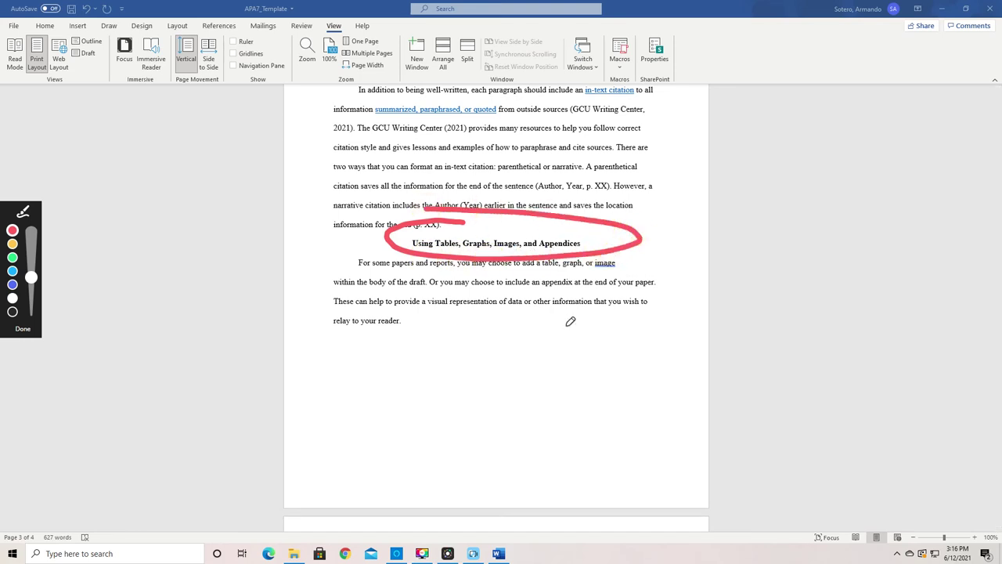
{"action": "left_click_drag", "start_coordinate": [555, 295], "coordinate": [668, 288]}
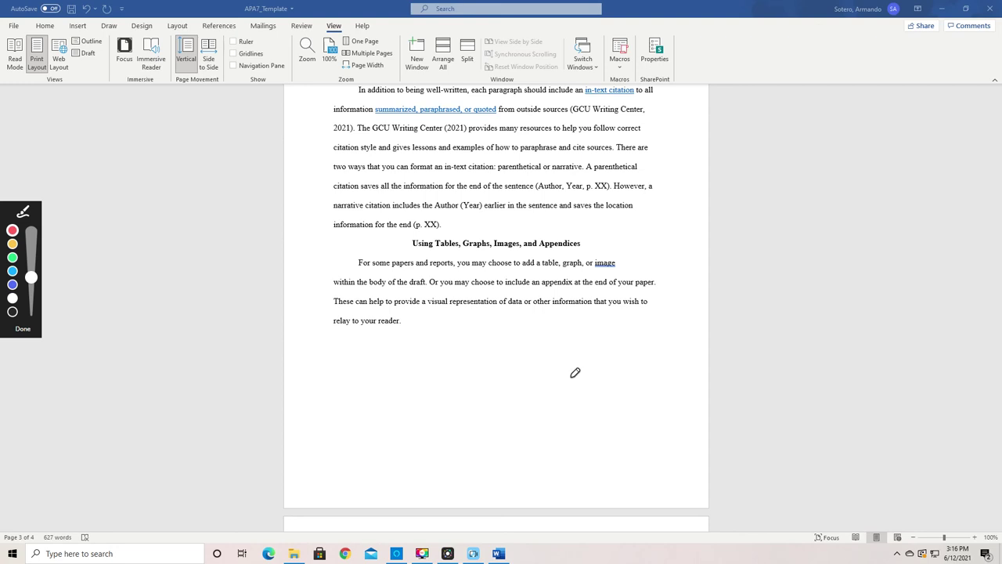
{"action": "left_click_drag", "start_coordinate": [334, 317], "coordinate": [570, 314]}
Clear the existing ink and scroll down to the References page.
{"action": "left_click", "coordinate": [26, 330]}
{"action": "scroll", "coordinate": [492, 321], "scroll_direction": "down", "scroll_amount": 2}
{"action": "scroll", "coordinate": [492, 318], "scroll_direction": "down", "scroll_amount": 2}
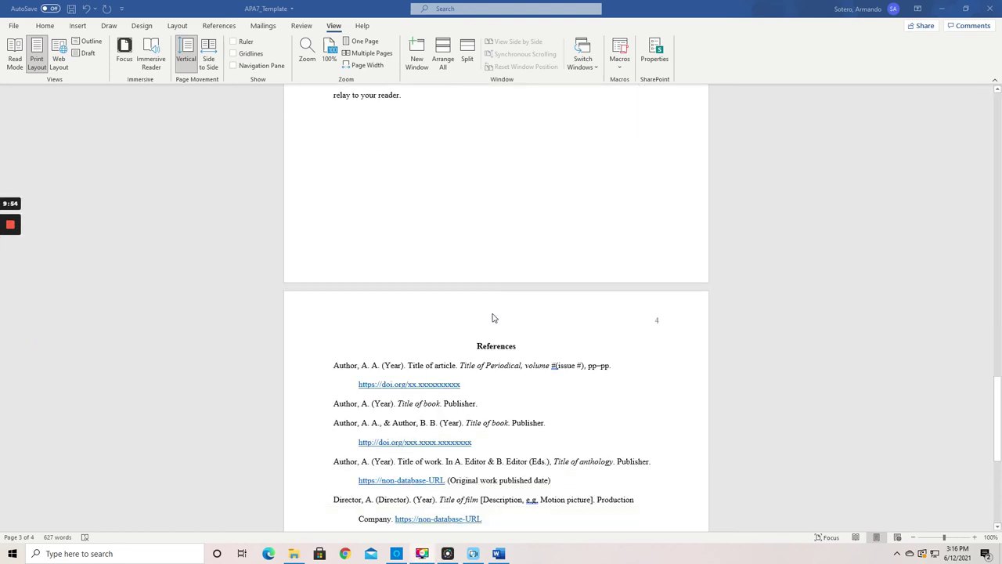
{"action": "scroll", "coordinate": [494, 316], "scroll_direction": "down", "scroll_amount": 1}
{"action": "scroll", "coordinate": [493, 316], "scroll_direction": "down", "scroll_amount": 2}
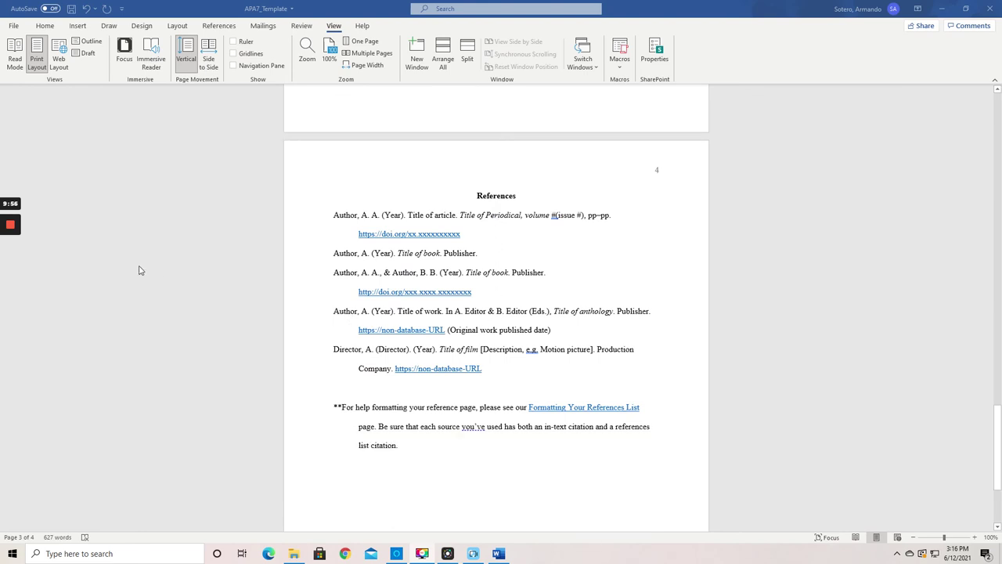
Circle the References heading, mark the entries along the left margin, and circle the second DOI link in red.
{"action": "mouse_move", "coordinate": [10, 225]}
{"action": "left_click", "coordinate": [11, 312]}
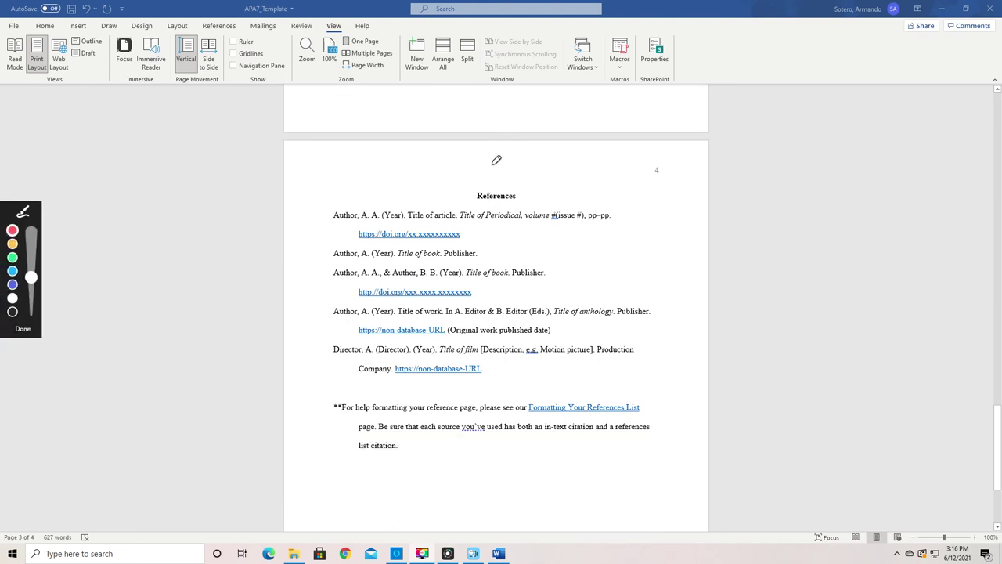
{"action": "left_click_drag", "start_coordinate": [496, 170], "coordinate": [462, 165]}
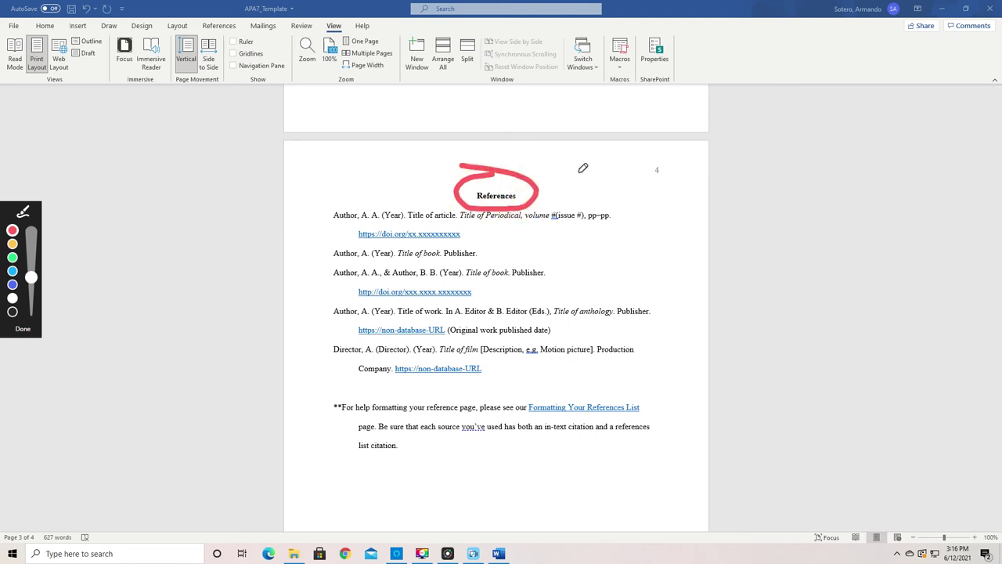
{"action": "left_click_drag", "start_coordinate": [330, 213], "coordinate": [335, 430]}
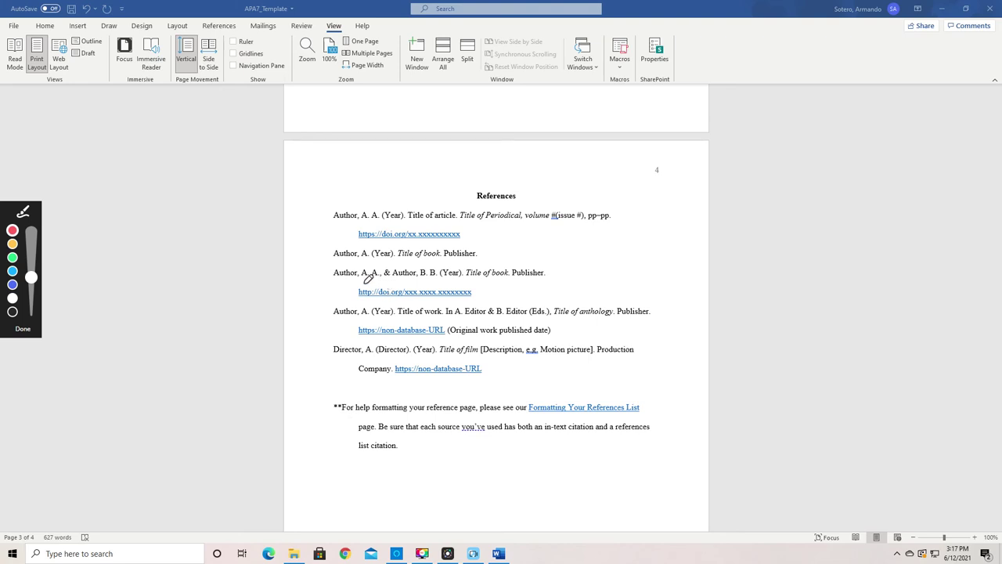
{"action": "left_click_drag", "start_coordinate": [365, 281], "coordinate": [346, 272]}
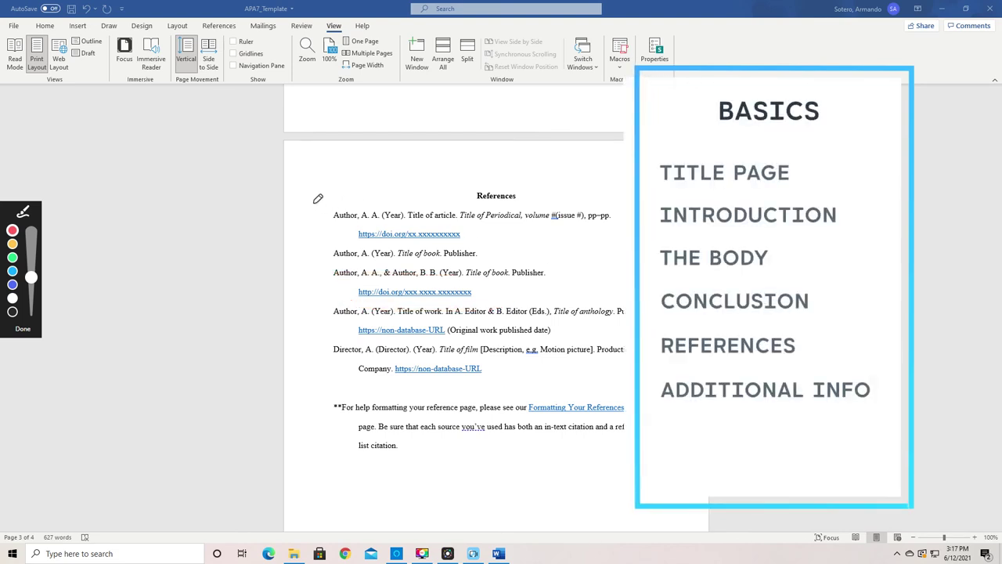
Underline the first reference entry and the closing citation note, then circle the reference list in red.
{"action": "left_click_drag", "start_coordinate": [332, 227], "coordinate": [620, 227]}
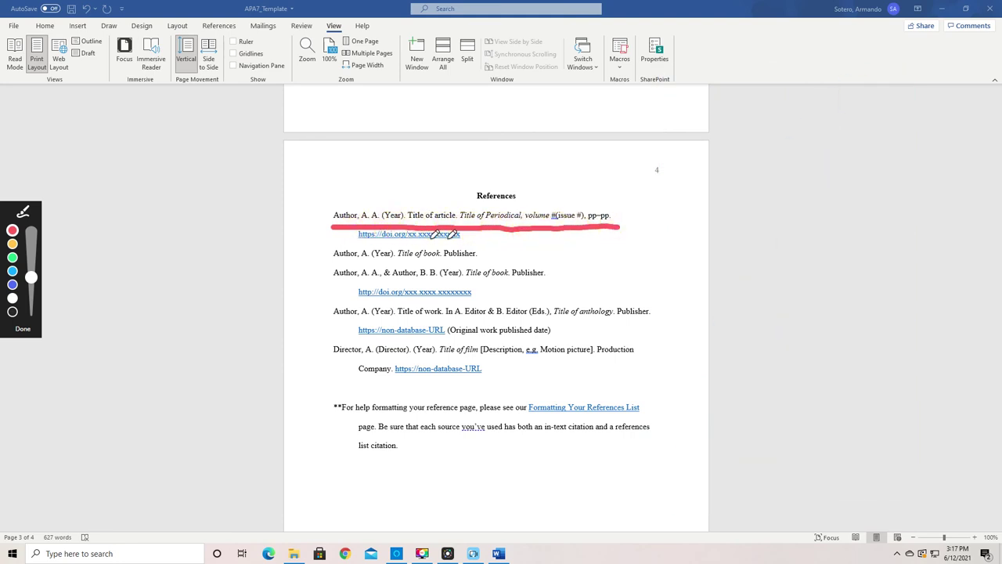
{"action": "left_click_drag", "start_coordinate": [343, 244], "coordinate": [479, 244]}
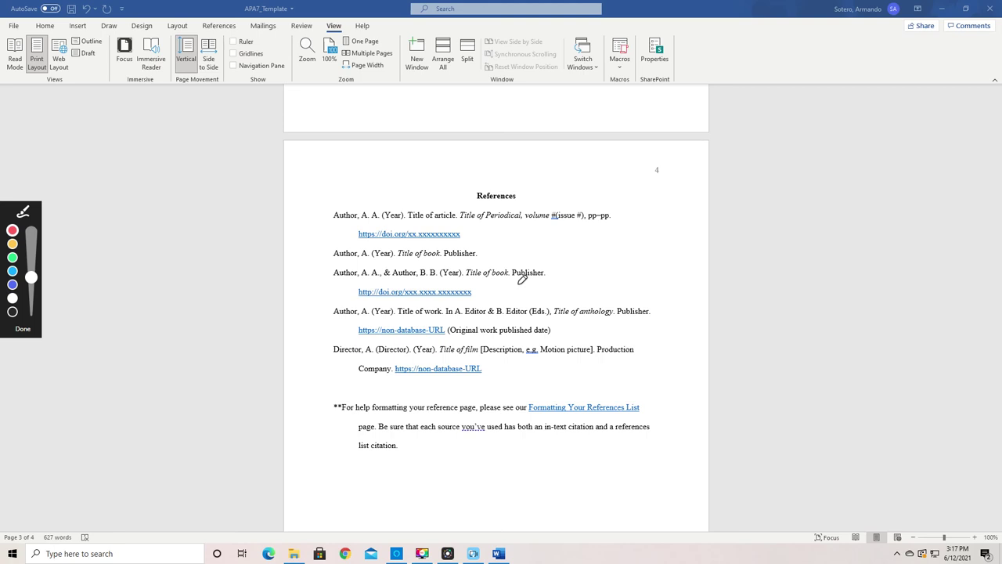
{"action": "left_click_drag", "start_coordinate": [414, 441], "coordinate": [664, 438]}
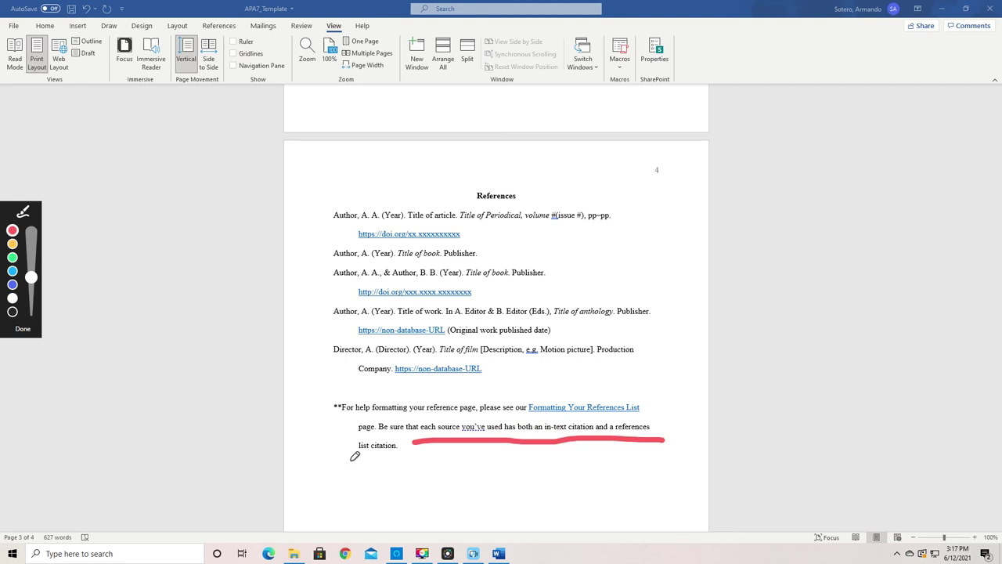
{"action": "left_click_drag", "start_coordinate": [349, 460], "coordinate": [423, 457]}
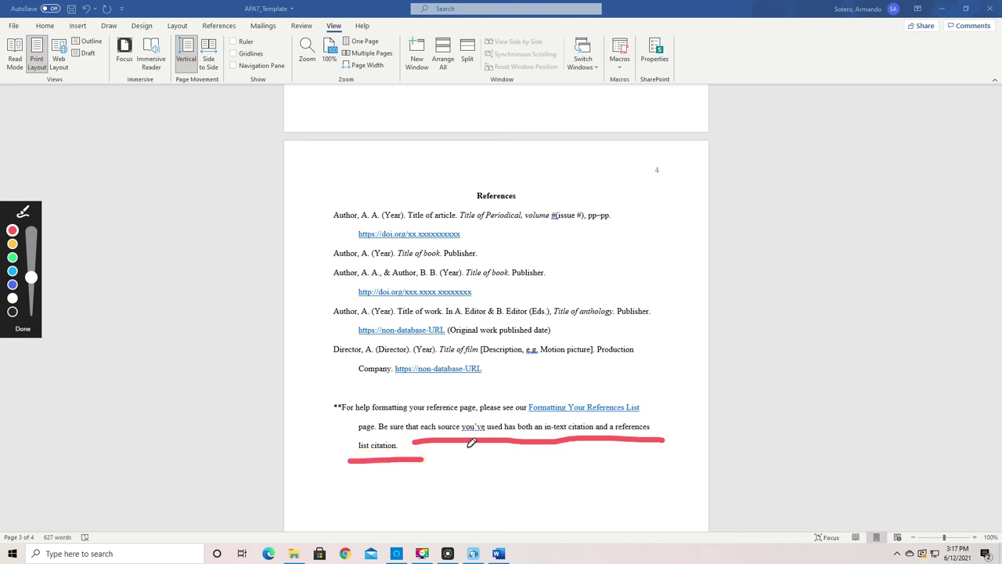
{"action": "left_click", "coordinate": [484, 164]}
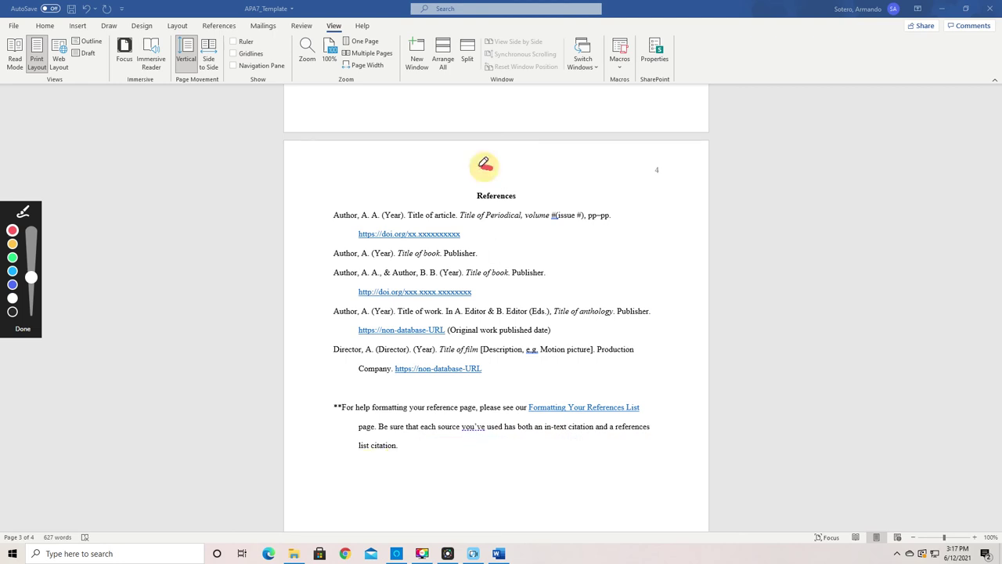
{"action": "mouse_move", "coordinate": [484, 165]}
{"action": "left_mouse_down"}
{"action": "mouse_move", "coordinate": [346, 183]}
{"action": "mouse_move", "coordinate": [309, 385]}
{"action": "mouse_move", "coordinate": [627, 384]}
{"action": "mouse_move", "coordinate": [548, 187]}
{"action": "mouse_move", "coordinate": [482, 166]}
{"action": "left_mouse_up"}
{"action": "left_click", "coordinate": [26, 329]}
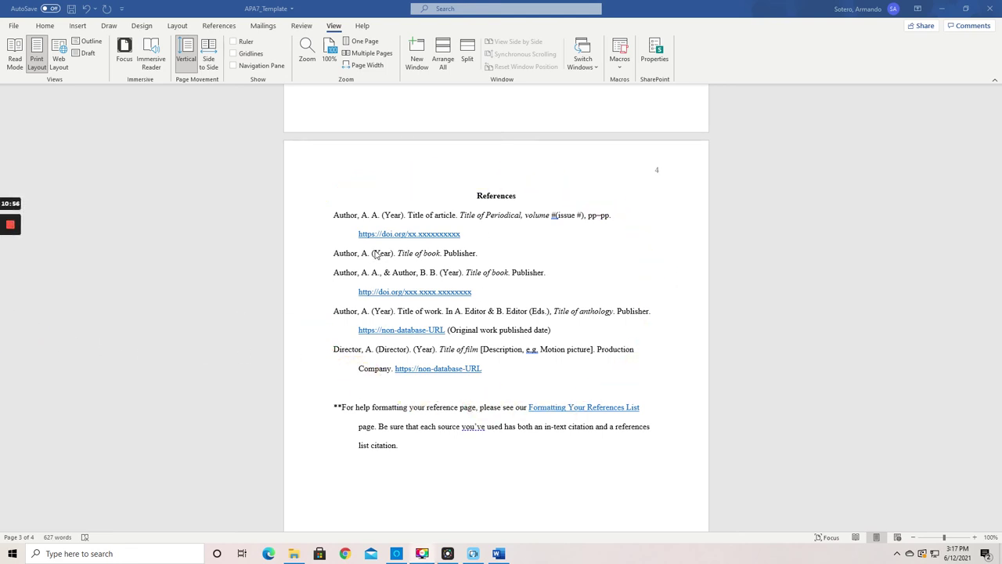
{"action": "scroll", "coordinate": [462, 322], "scroll_direction": "up", "scroll_amount": 2}
{"action": "scroll", "coordinate": [462, 323], "scroll_direction": "up", "scroll_amount": 1}
{"action": "scroll", "coordinate": [462, 323], "scroll_direction": "up", "scroll_amount": 2}
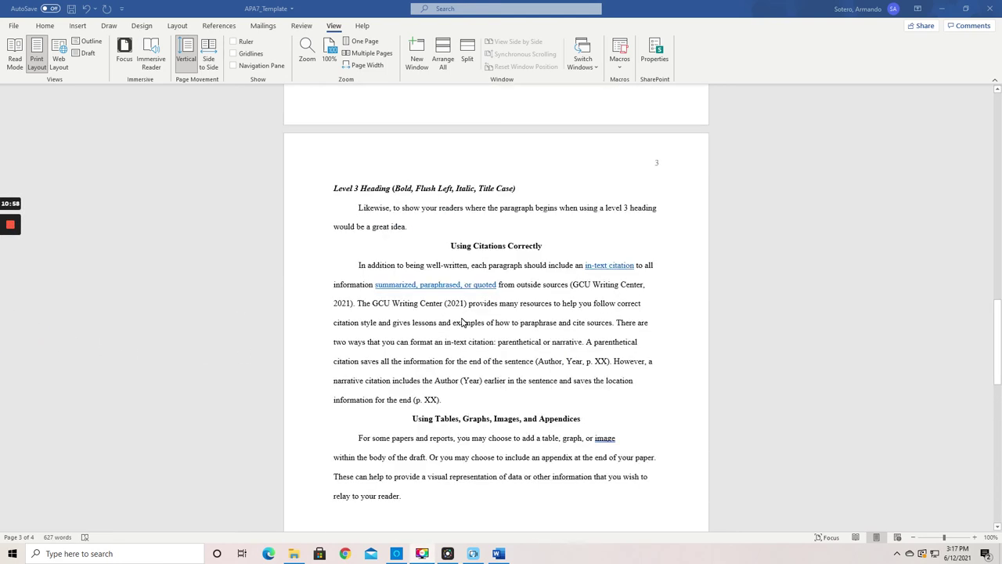
{"action": "scroll", "coordinate": [462, 323], "scroll_direction": "up", "scroll_amount": 2}
{"action": "scroll", "coordinate": [463, 322], "scroll_direction": "up", "scroll_amount": 3}
{"action": "scroll", "coordinate": [462, 322], "scroll_direction": "up", "scroll_amount": 1}
{"action": "scroll", "coordinate": [462, 323], "scroll_direction": "up", "scroll_amount": 2}
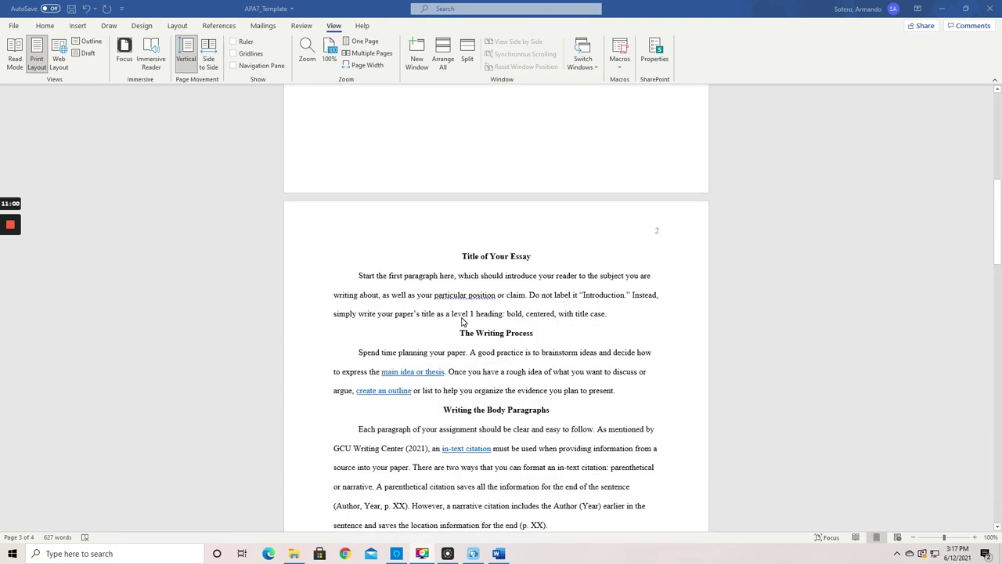
{"action": "scroll", "coordinate": [462, 321], "scroll_direction": "down", "scroll_amount": 3}
{"action": "scroll", "coordinate": [462, 321], "scroll_direction": "down", "scroll_amount": 3}
{"action": "scroll", "coordinate": [462, 322], "scroll_direction": "down", "scroll_amount": 3}
{"action": "scroll", "coordinate": [462, 321], "scroll_direction": "down", "scroll_amount": 2}
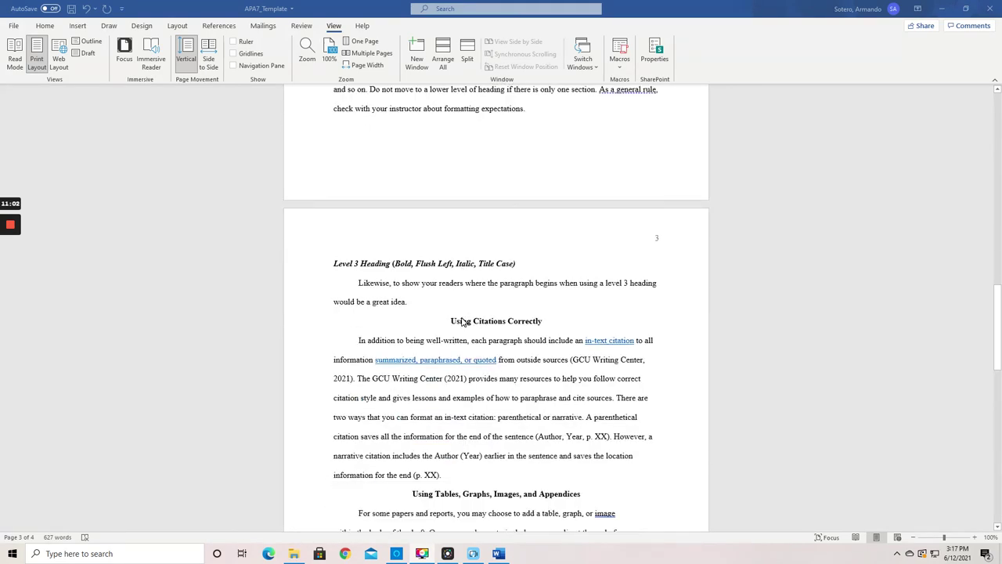
{"action": "scroll", "coordinate": [462, 321], "scroll_direction": "down", "scroll_amount": 3}
{"action": "scroll", "coordinate": [462, 321], "scroll_direction": "down", "scroll_amount": 6}
{"action": "scroll", "coordinate": [462, 321], "scroll_direction": "down", "scroll_amount": 3}
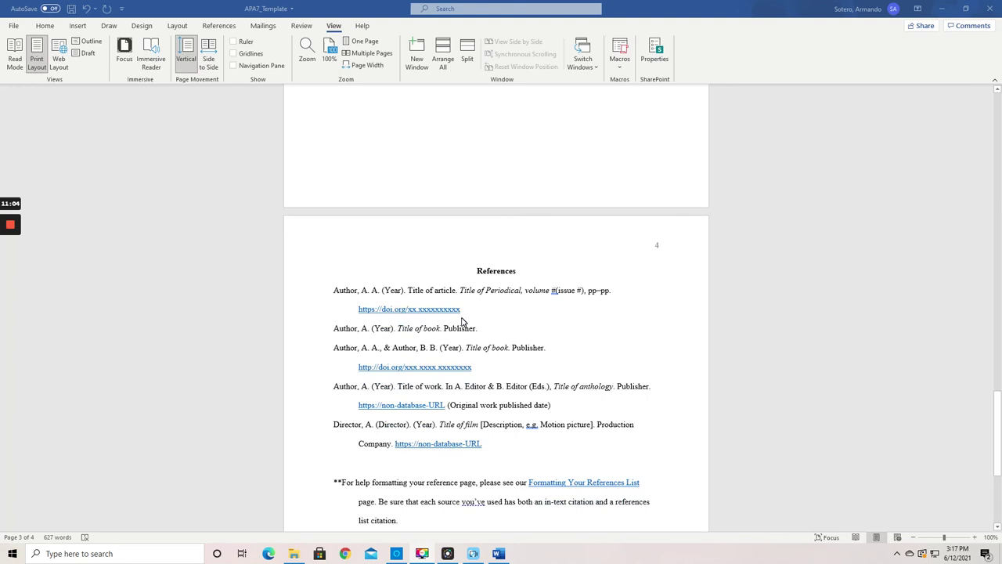
{"action": "scroll", "coordinate": [462, 321], "scroll_direction": "down", "scroll_amount": 1}
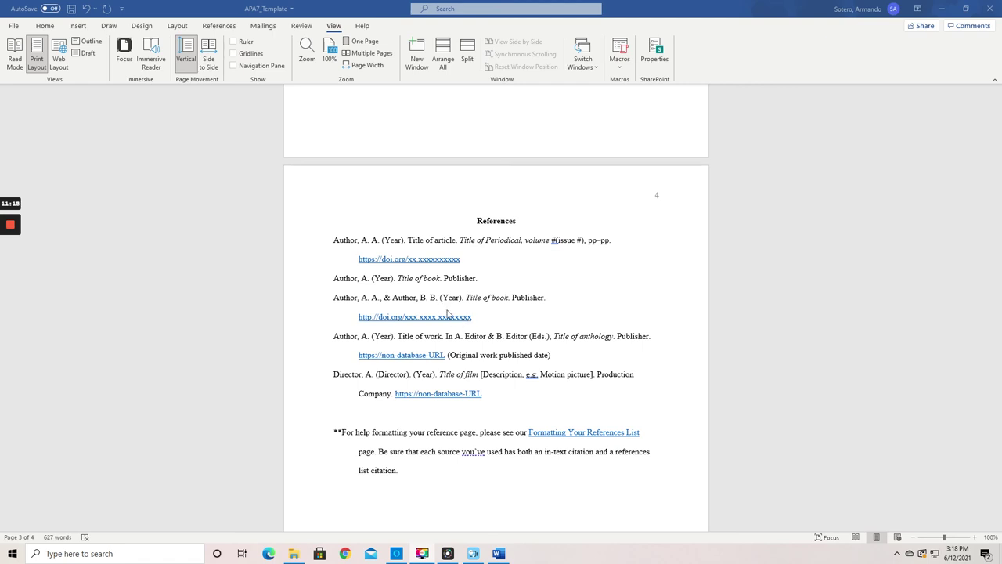
{"action": "scroll", "coordinate": [454, 318], "scroll_direction": "up", "scroll_amount": 3}
{"action": "scroll", "coordinate": [452, 318], "scroll_direction": "up", "scroll_amount": 3}
{"action": "scroll", "coordinate": [452, 317], "scroll_direction": "up", "scroll_amount": 5}
{"action": "scroll", "coordinate": [453, 317], "scroll_direction": "up", "scroll_amount": 3}
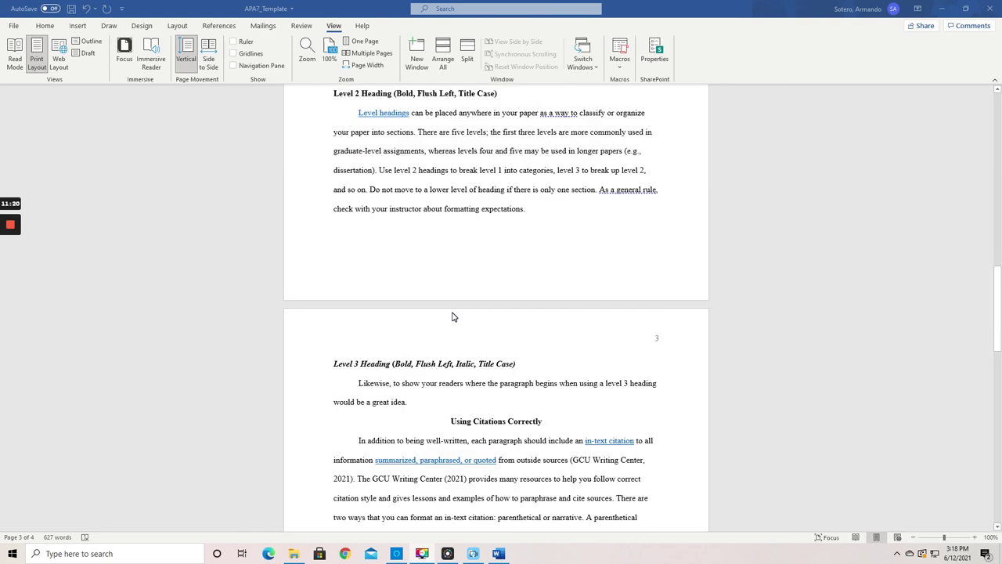
{"action": "scroll", "coordinate": [454, 316], "scroll_direction": "up", "scroll_amount": 2}
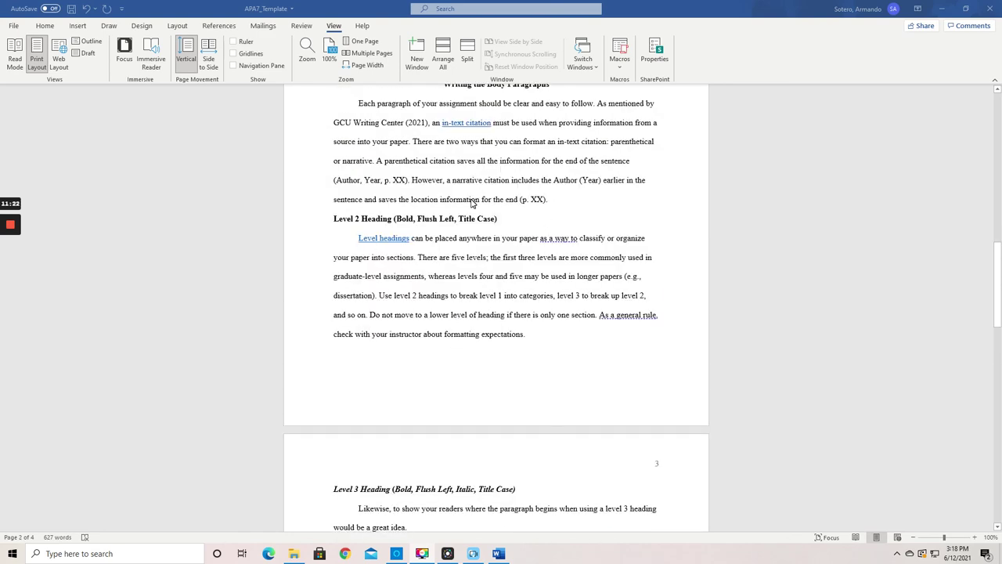
{"action": "scroll", "coordinate": [458, 334], "scroll_direction": "down", "scroll_amount": 3}
{"action": "scroll", "coordinate": [470, 341], "scroll_direction": "down", "scroll_amount": 4}
{"action": "scroll", "coordinate": [501, 351], "scroll_direction": "down", "scroll_amount": 5}
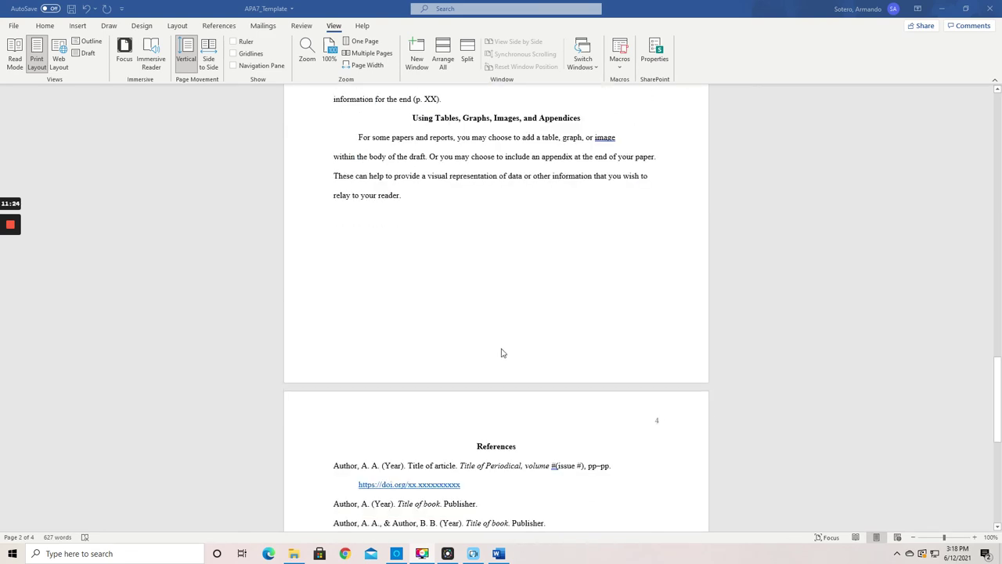
{"action": "scroll", "coordinate": [501, 351], "scroll_direction": "down", "scroll_amount": 4}
{"action": "scroll", "coordinate": [506, 352], "scroll_direction": "down", "scroll_amount": 1}
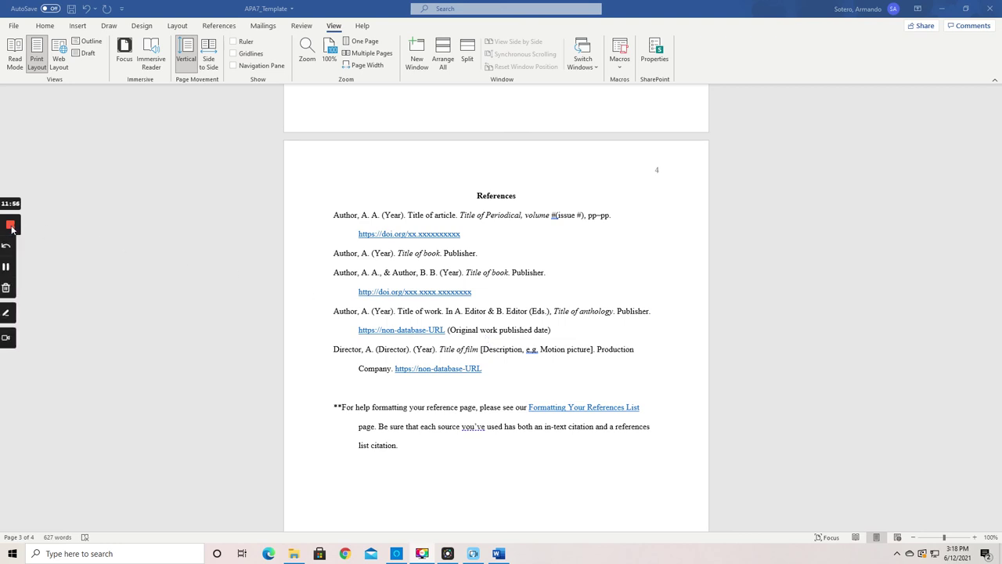
Scroll back up to page 2, briefly turning the red ink pen on and off.
{"action": "scroll", "coordinate": [530, 331], "scroll_direction": "up", "scroll_amount": 2}
{"action": "scroll", "coordinate": [530, 331], "scroll_direction": "up", "scroll_amount": 3}
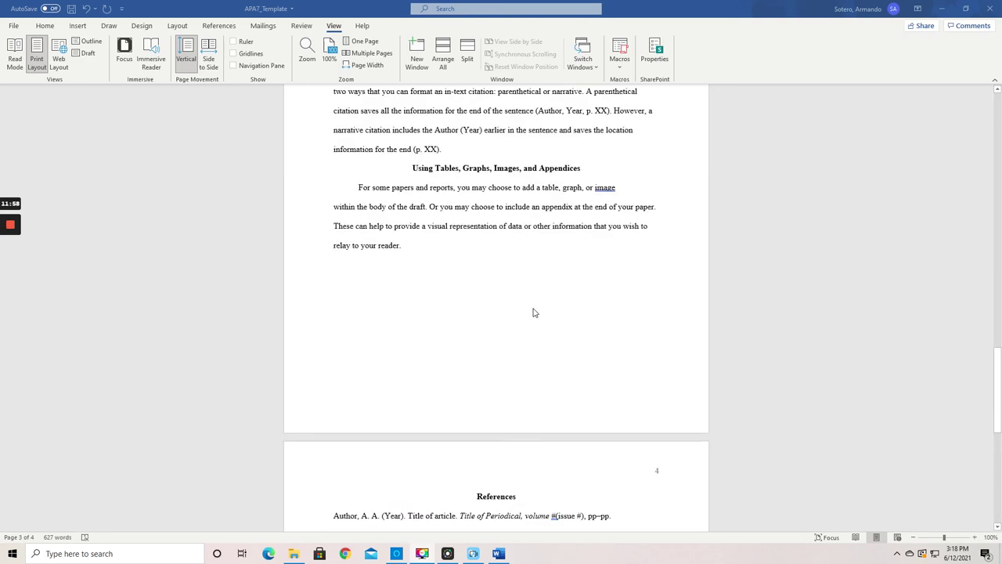
{"action": "scroll", "coordinate": [533, 311], "scroll_direction": "up", "scroll_amount": 4}
{"action": "scroll", "coordinate": [532, 305], "scroll_direction": "up", "scroll_amount": 2}
{"action": "scroll", "coordinate": [533, 305], "scroll_direction": "up", "scroll_amount": 5}
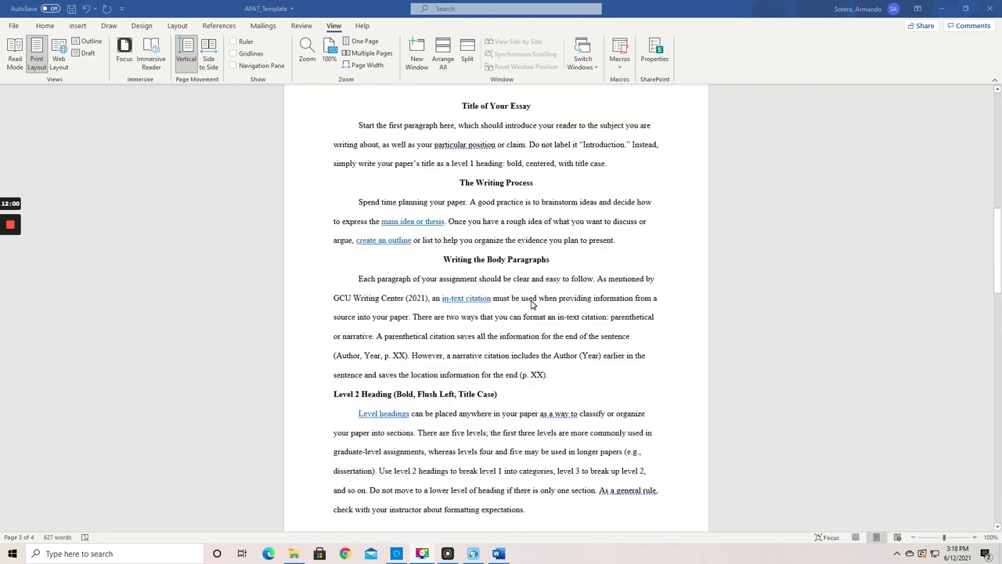
{"action": "scroll", "coordinate": [533, 304], "scroll_direction": "up", "scroll_amount": 1}
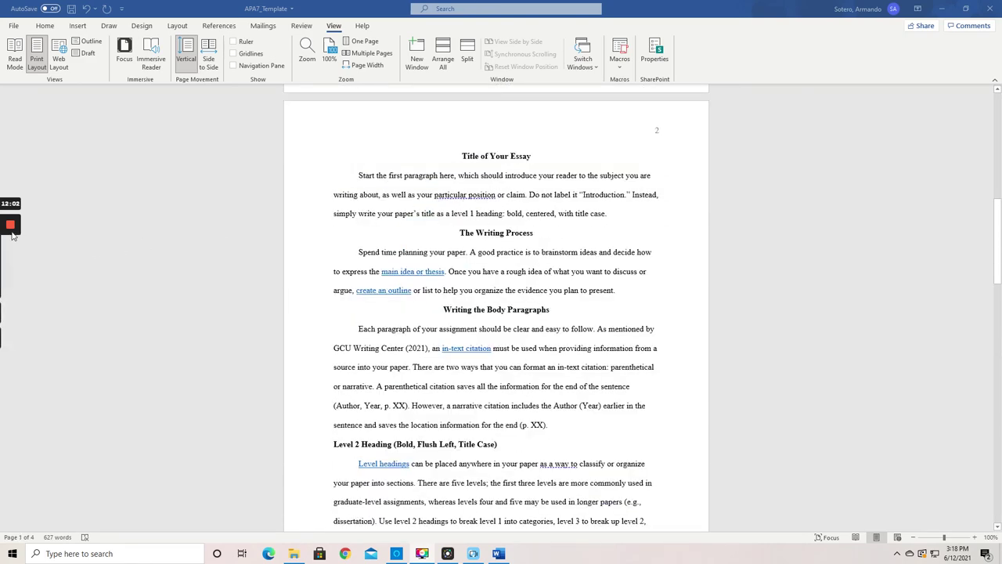
{"action": "left_click", "coordinate": [11, 251]}
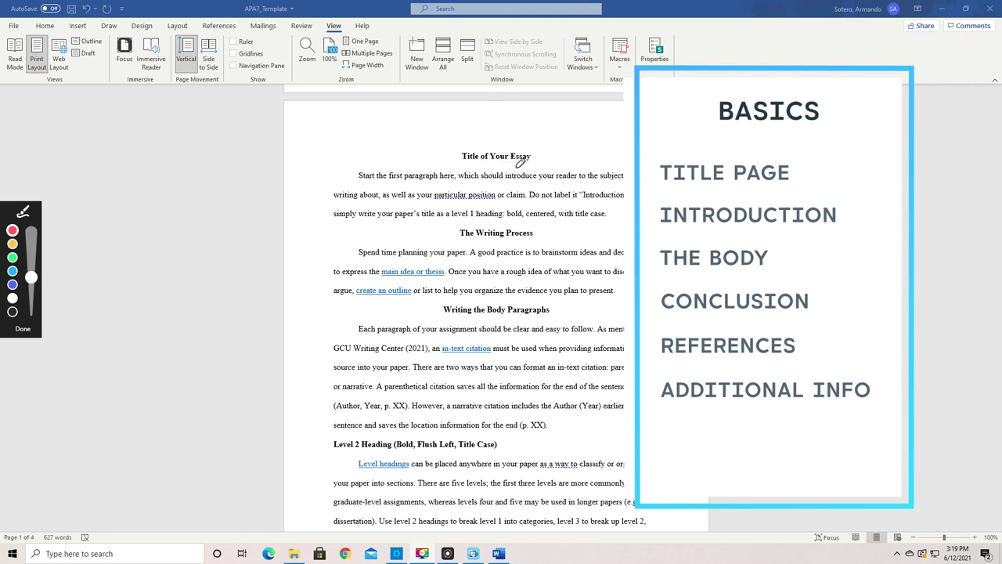
{"action": "left_click", "coordinate": [23, 328]}
Circle the Writing the Body Paragraphs heading and bracket both sides of its paragraph in red.
{"action": "scroll", "coordinate": [586, 365], "scroll_direction": "down", "scroll_amount": 2}
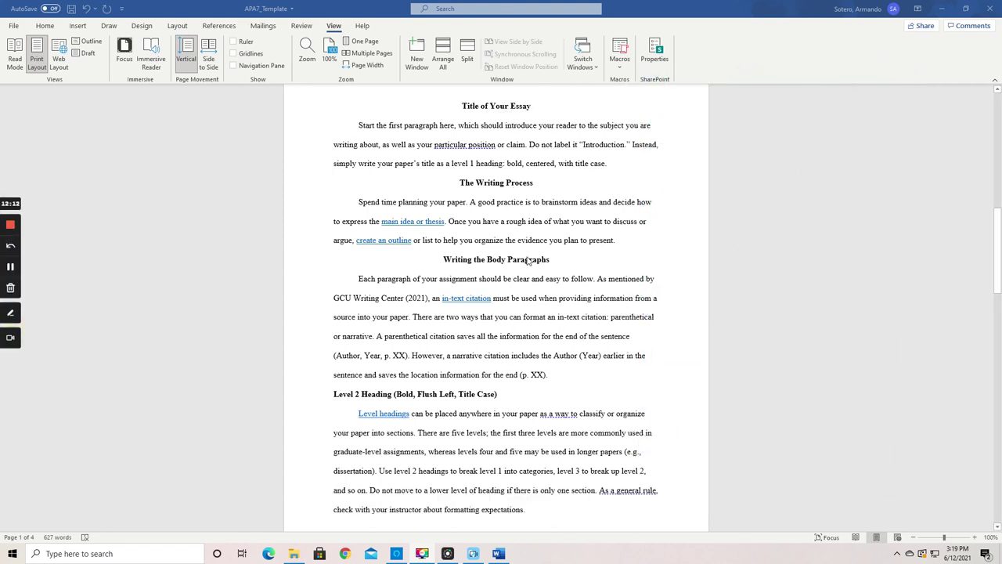
{"action": "left_click", "coordinate": [10, 313]}
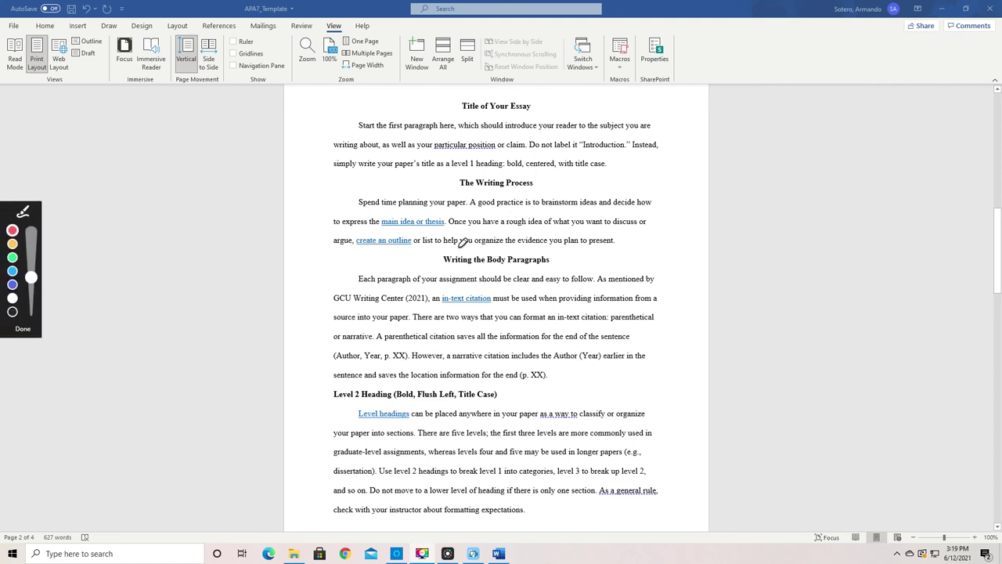
{"action": "mouse_move", "coordinate": [462, 245]}
{"action": "left_mouse_down"}
{"action": "mouse_move", "coordinate": [569, 271]}
{"action": "mouse_move", "coordinate": [450, 249]}
{"action": "left_mouse_up"}
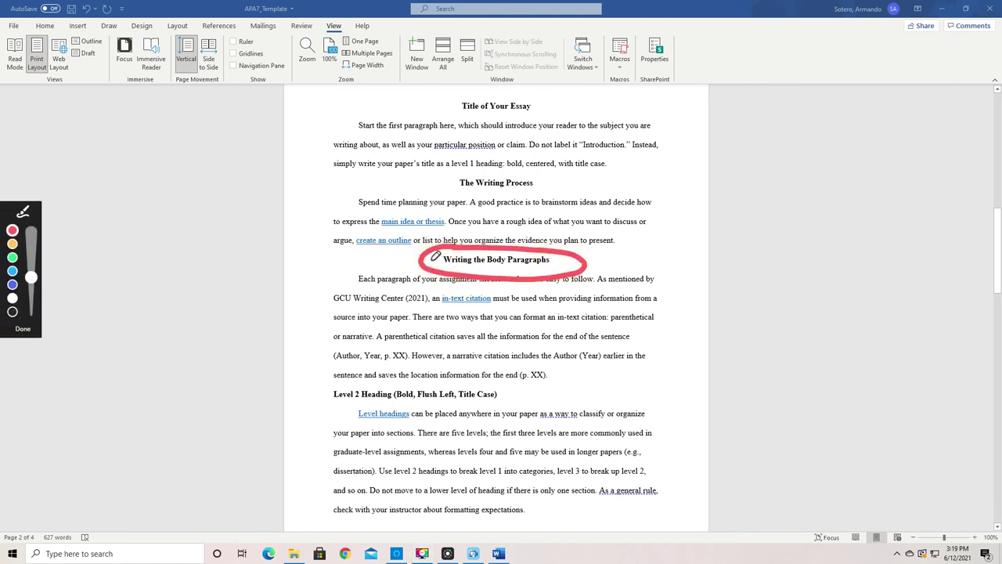
{"action": "mouse_move", "coordinate": [326, 273]}
{"action": "left_mouse_down"}
{"action": "mouse_move", "coordinate": [311, 291]}
{"action": "mouse_move", "coordinate": [317, 380]}
{"action": "left_mouse_up"}
{"action": "left_click", "coordinate": [653, 269]}
{"action": "left_click_drag", "start_coordinate": [654, 270], "coordinate": [667, 365]}
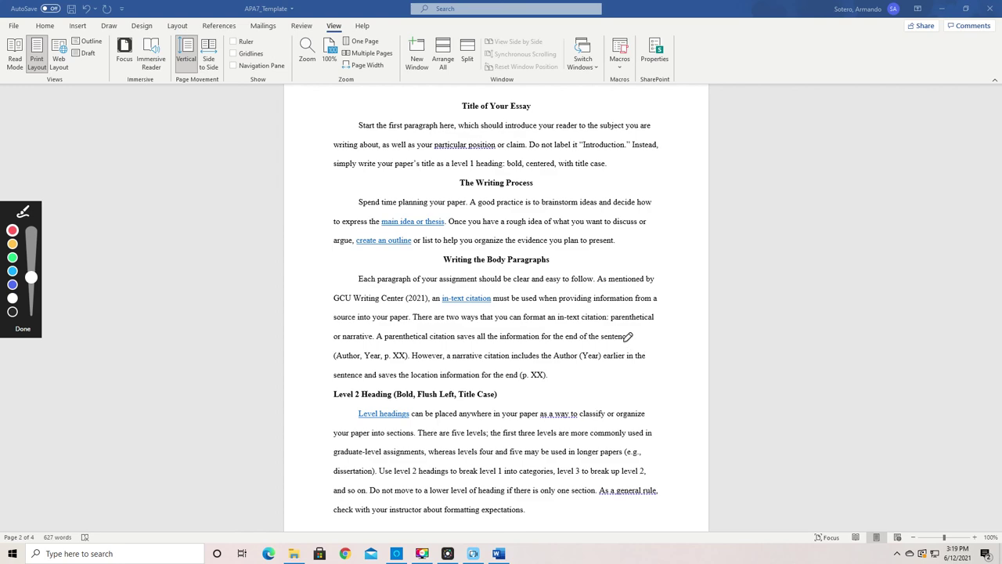
{"action": "left_click", "coordinate": [17, 329]}
Scroll down past page 3 to the References list on page 4.
{"action": "scroll", "coordinate": [460, 379], "scroll_direction": "down", "scroll_amount": 3}
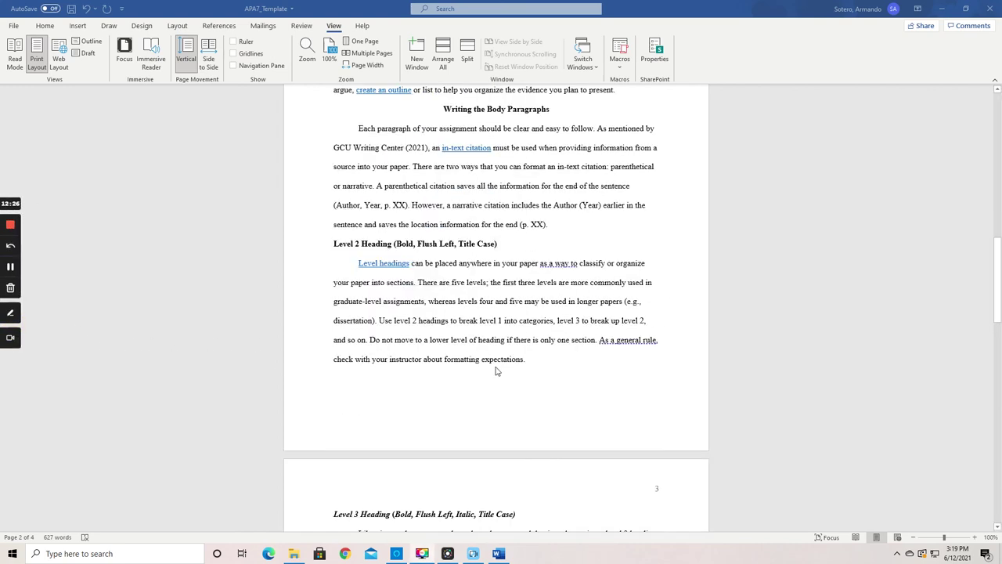
{"action": "scroll", "coordinate": [496, 368], "scroll_direction": "down", "scroll_amount": 5}
{"action": "scroll", "coordinate": [526, 365], "scroll_direction": "down", "scroll_amount": 3}
{"action": "scroll", "coordinate": [526, 365], "scroll_direction": "down", "scroll_amount": 2}
{"action": "scroll", "coordinate": [526, 365], "scroll_direction": "down", "scroll_amount": 4}
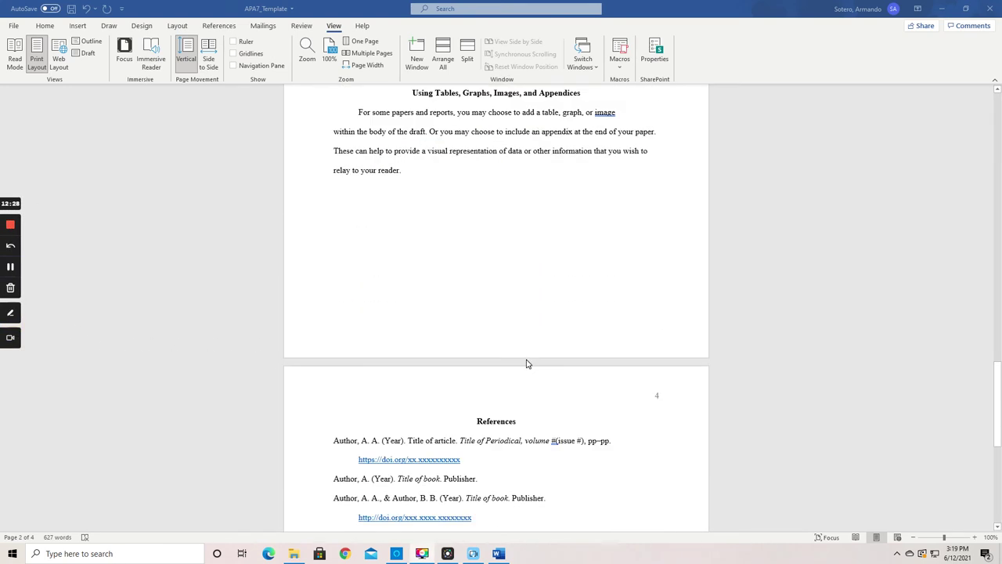
{"action": "scroll", "coordinate": [528, 364], "scroll_direction": "down", "scroll_amount": 2}
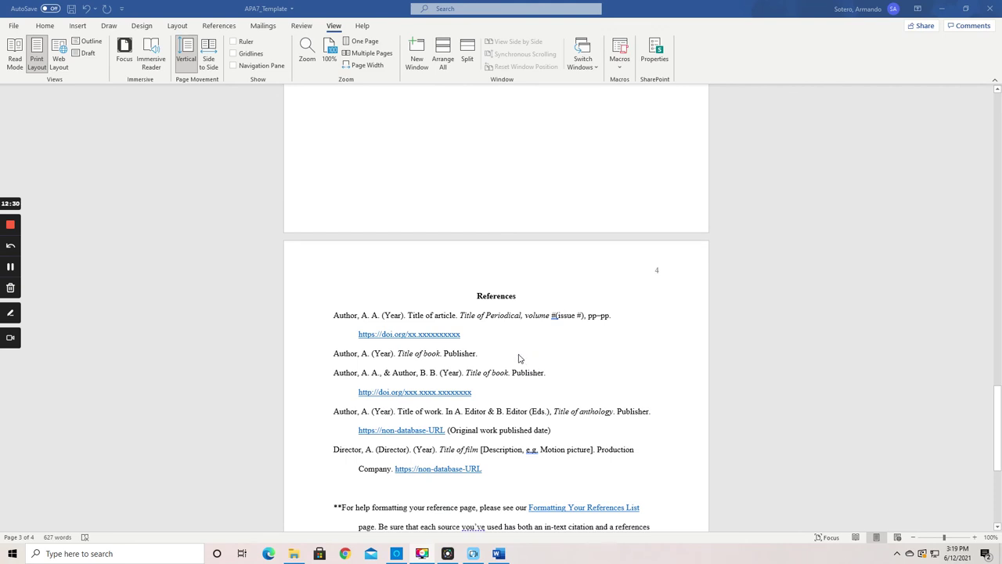